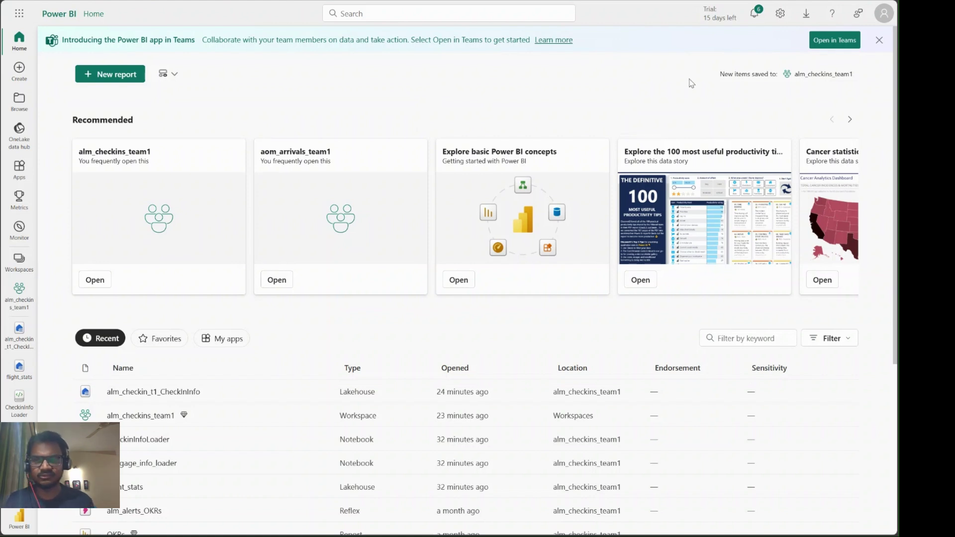
# Step: Open the Fabric Admin portal from the Settings gear under Governance and insights
pyautogui.click(781, 15)
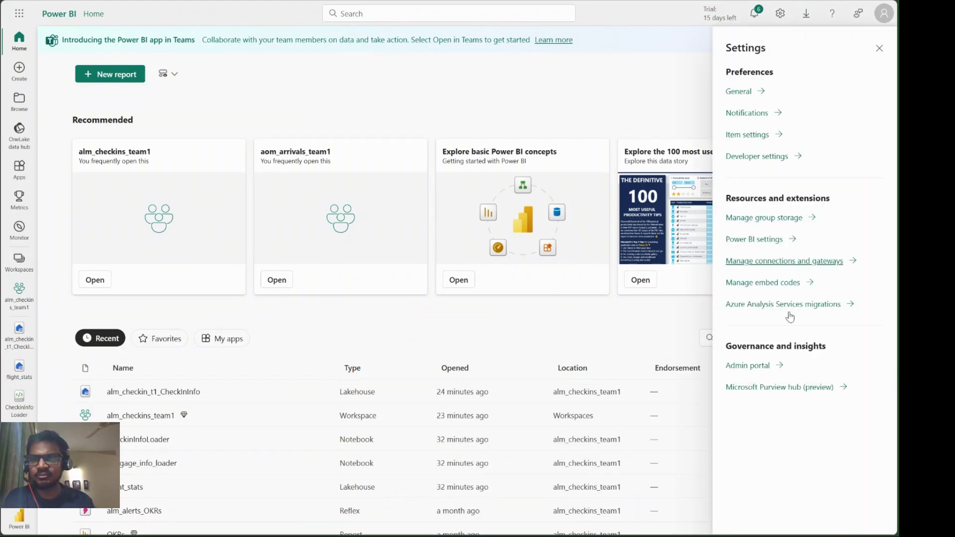
pyautogui.click(772, 366)
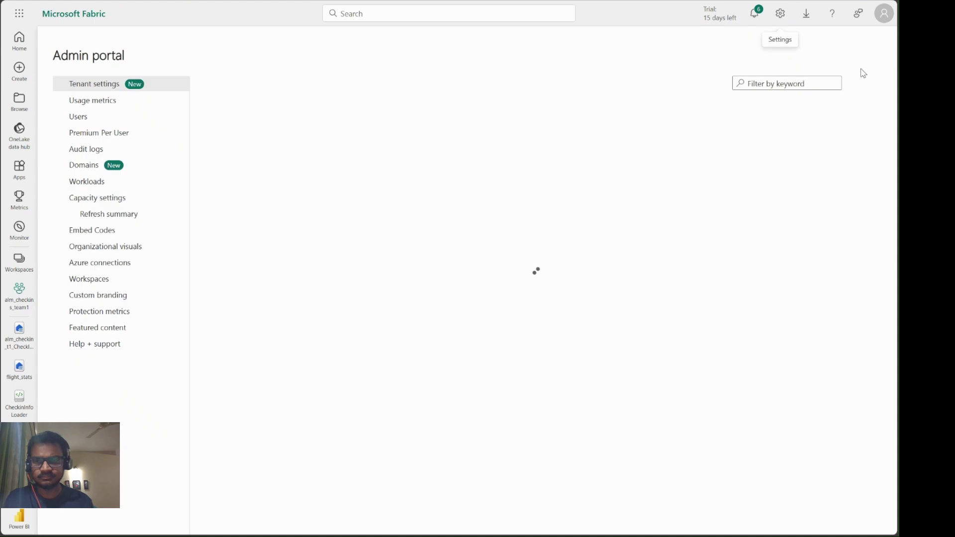
# Step: Filter tenant settings by 'metadata' and review the 'Service principals can use Fabric APIs' setting
pyautogui.click(776, 85)
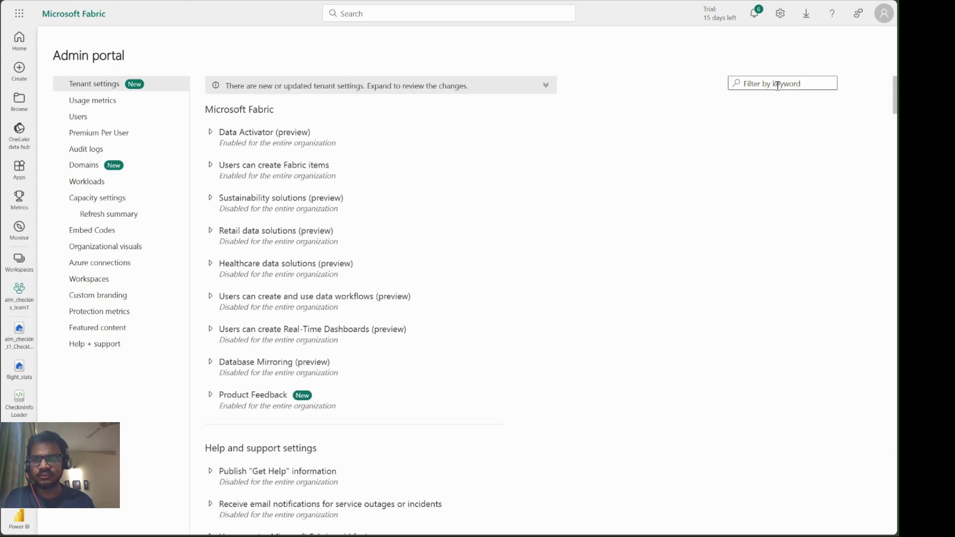
pyautogui.write('metadata')
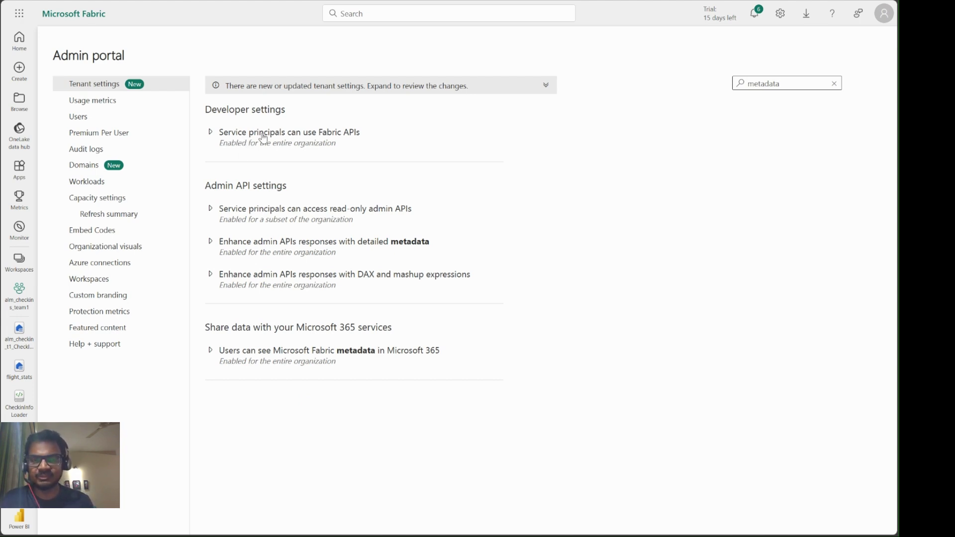
pyautogui.click(210, 133)
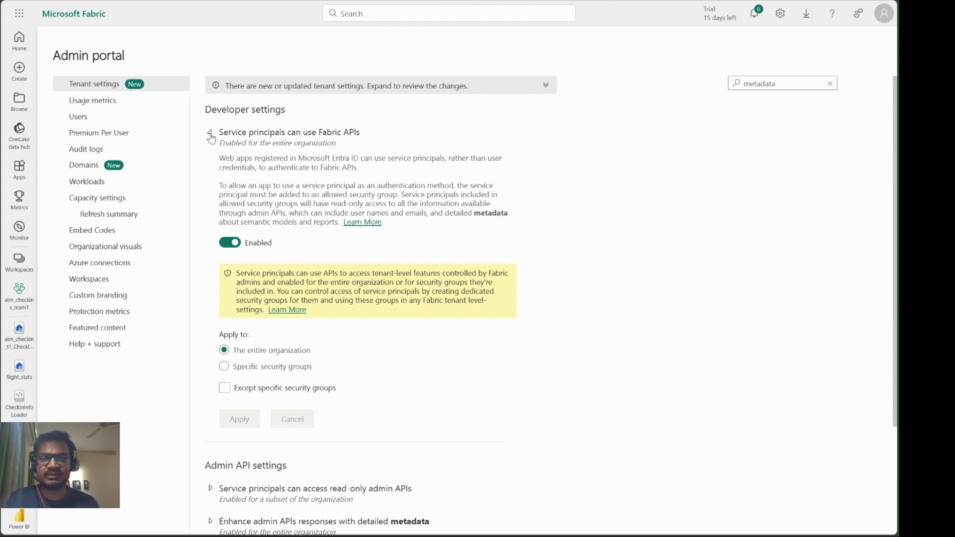
pyautogui.click(210, 133)
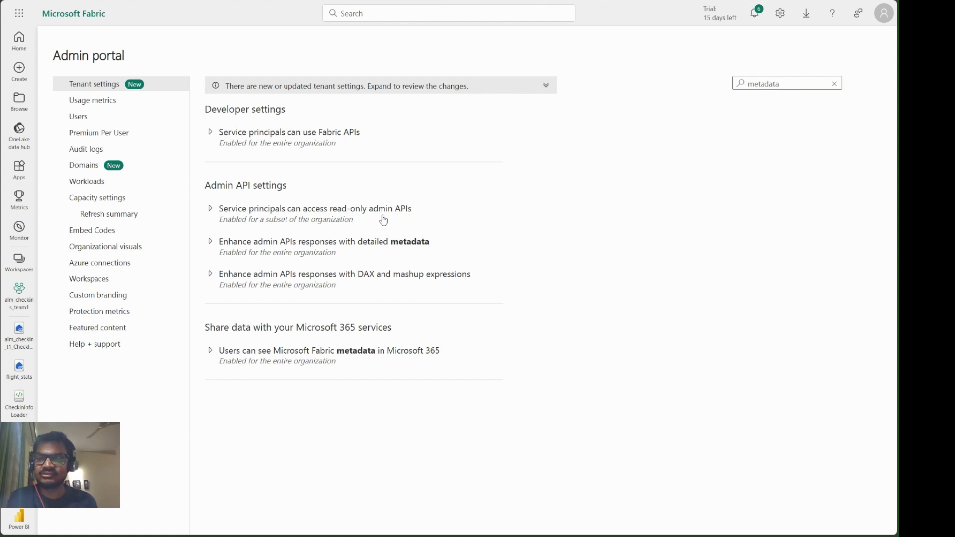
# Step: Check the read-only admin APIs and detailed metadata response settings, then show the Workspaces list
pyautogui.click(210, 208)
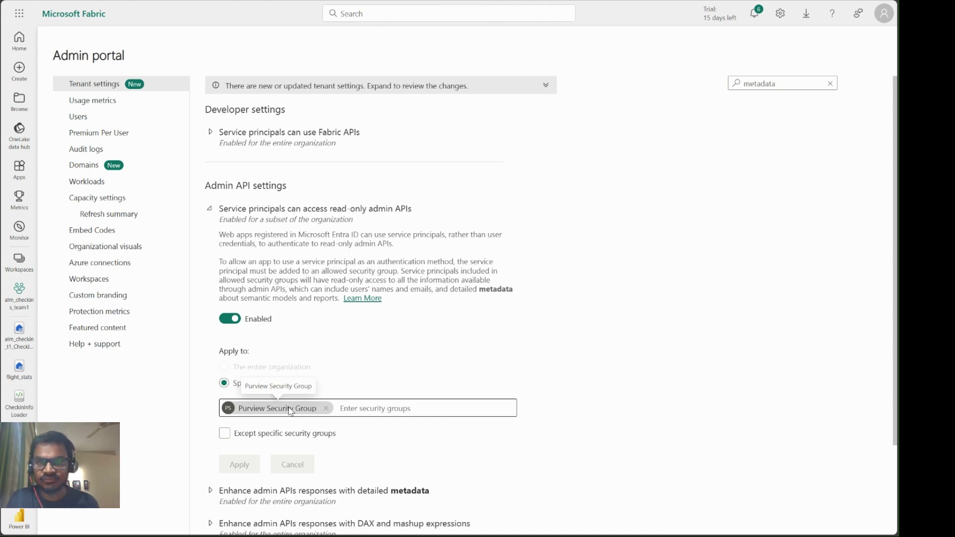
pyautogui.click(210, 211)
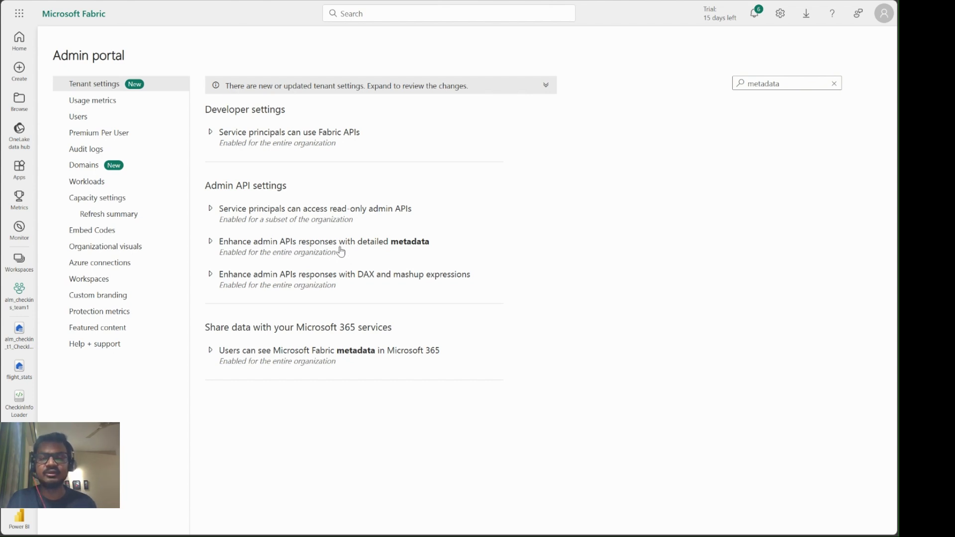
pyautogui.click(210, 243)
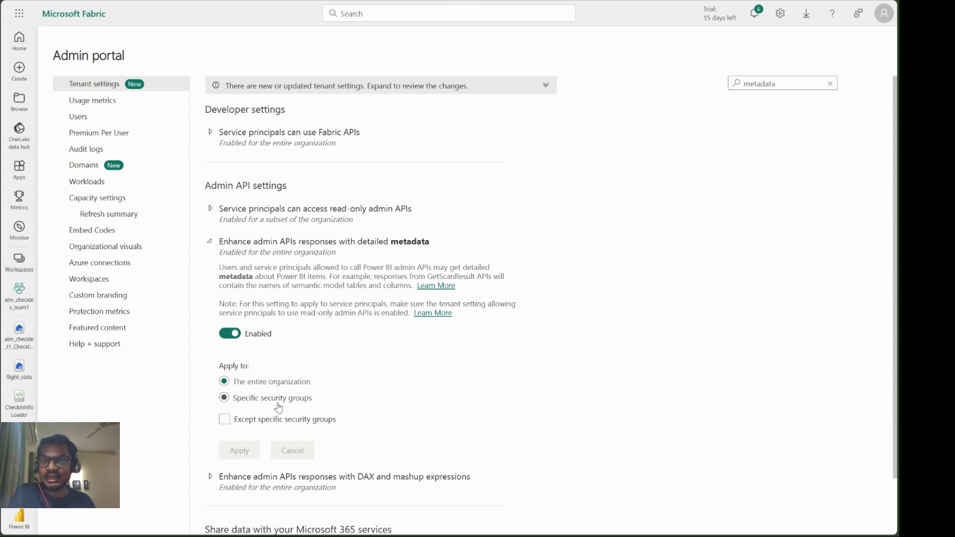
pyautogui.click(209, 242)
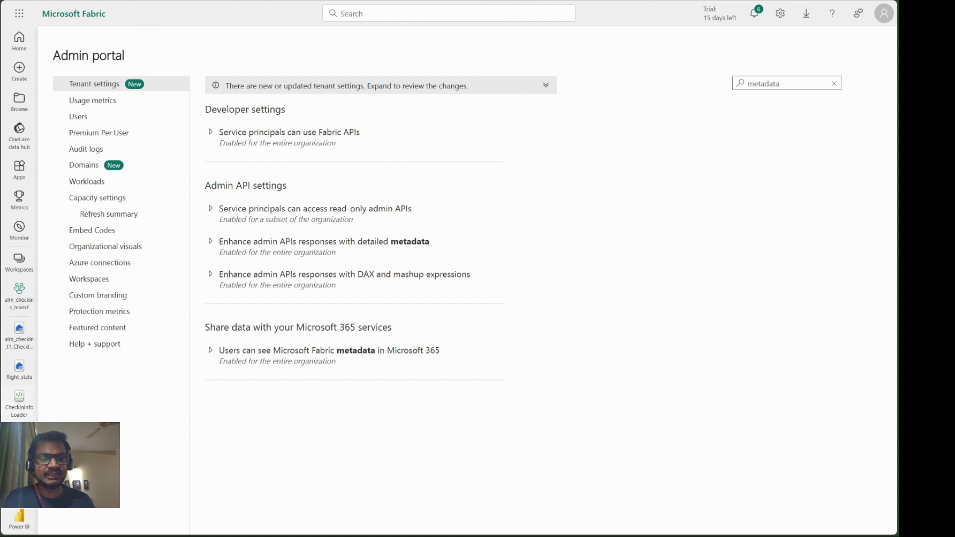
pyautogui.click(19, 260)
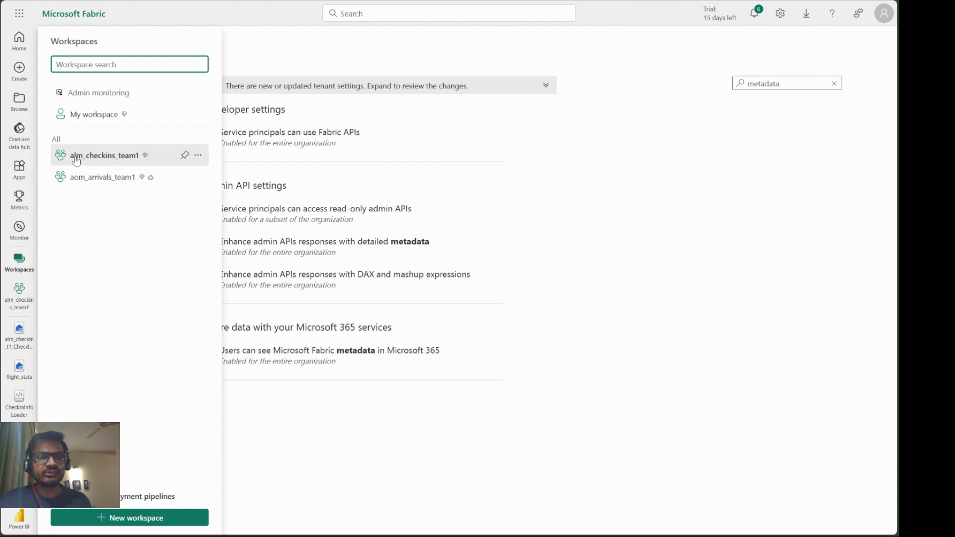
# Step: Open the alm_checkins_team1 workspace and hide the task flow panel to show its items
pyautogui.click(104, 156)
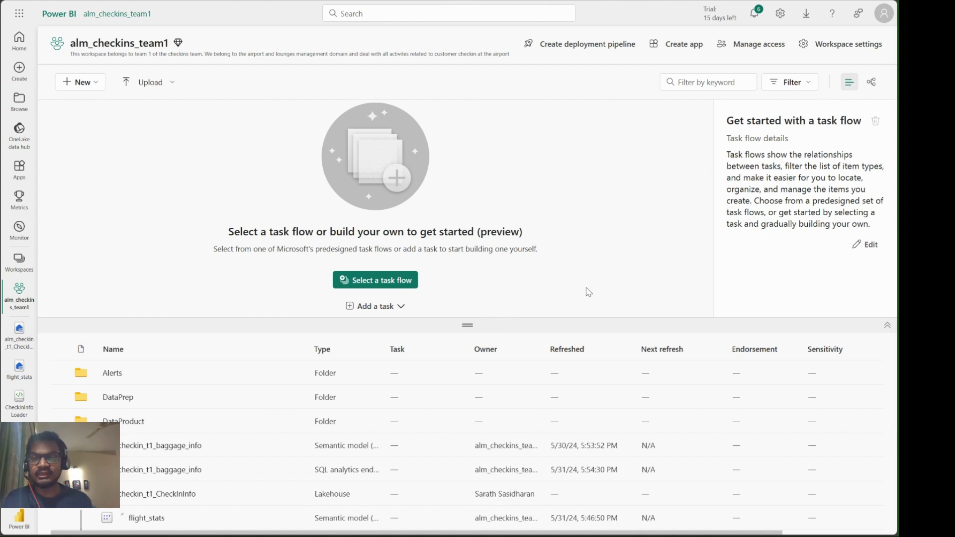
pyautogui.click(888, 328)
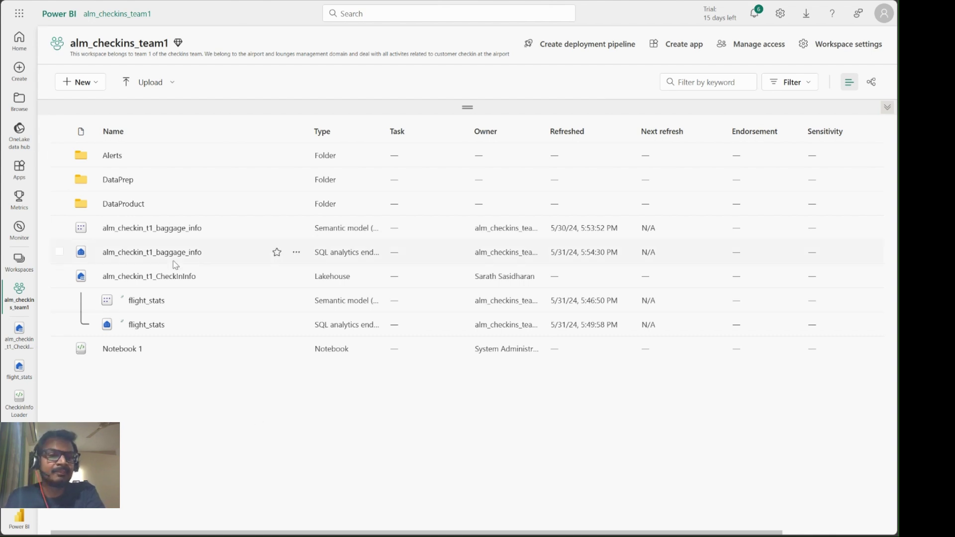
# Step: Look inside the DataProduct folder, then open the flight_stats SQL analytics endpoint
pyautogui.click(123, 208)
pyautogui.moveTo(171, 257)
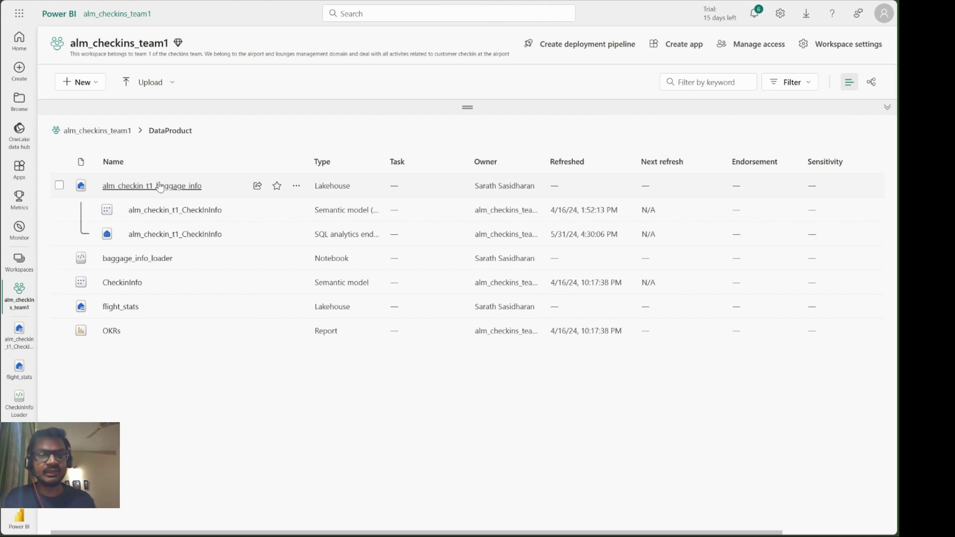
pyautogui.click(120, 132)
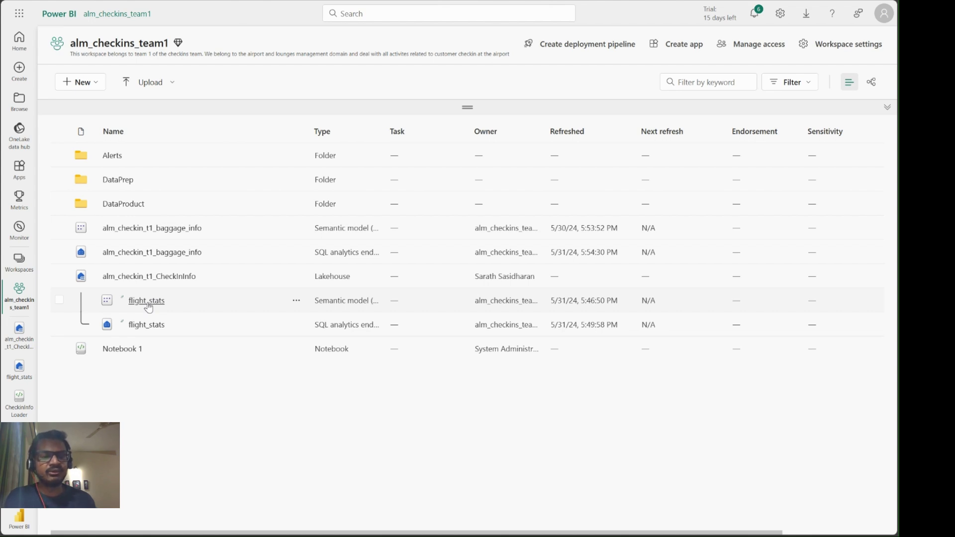
pyautogui.click(147, 325)
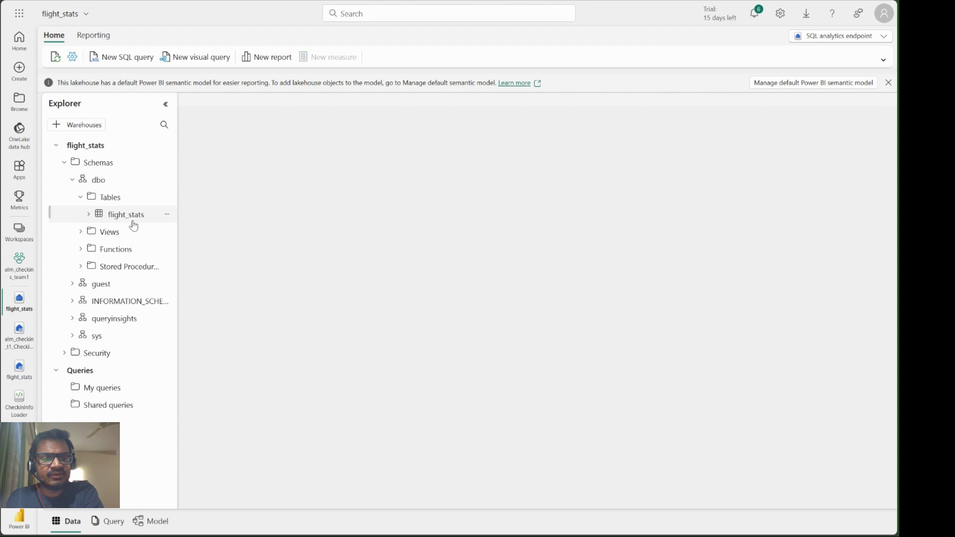
# Step: Select the flight_stats table under dbo > Tables in the endpoint Explorer
pyautogui.click(133, 220)
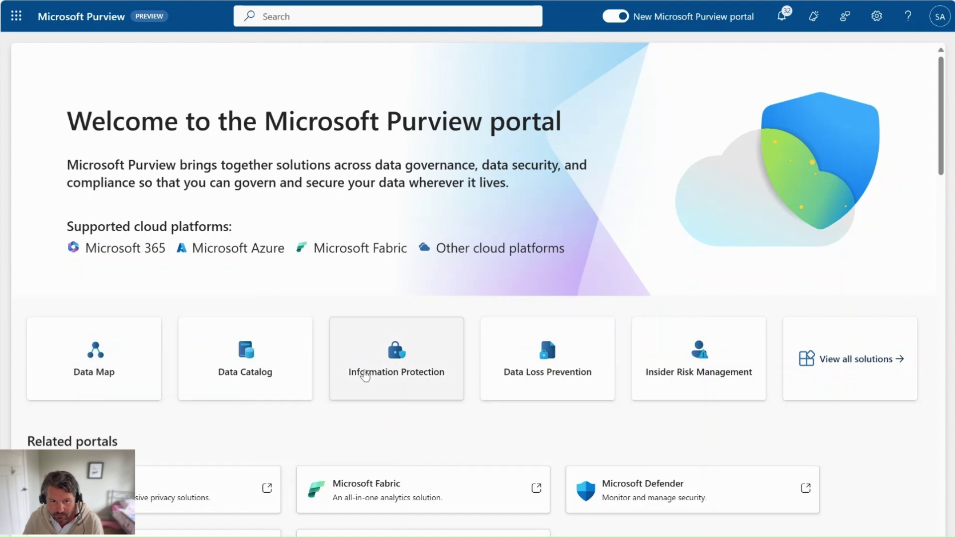
# Step: Go to Data Catalog > Data management > Business domains
pyautogui.click(253, 367)
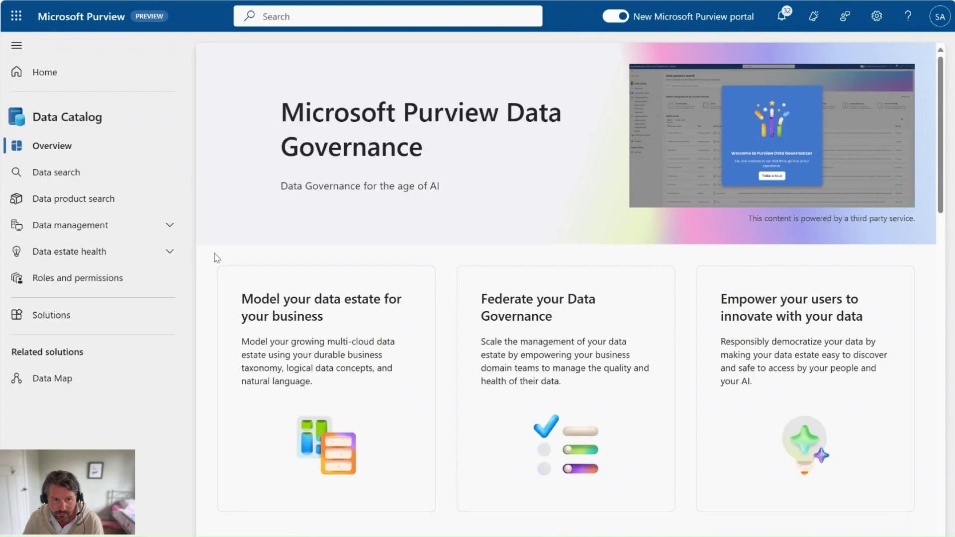
pyautogui.click(165, 232)
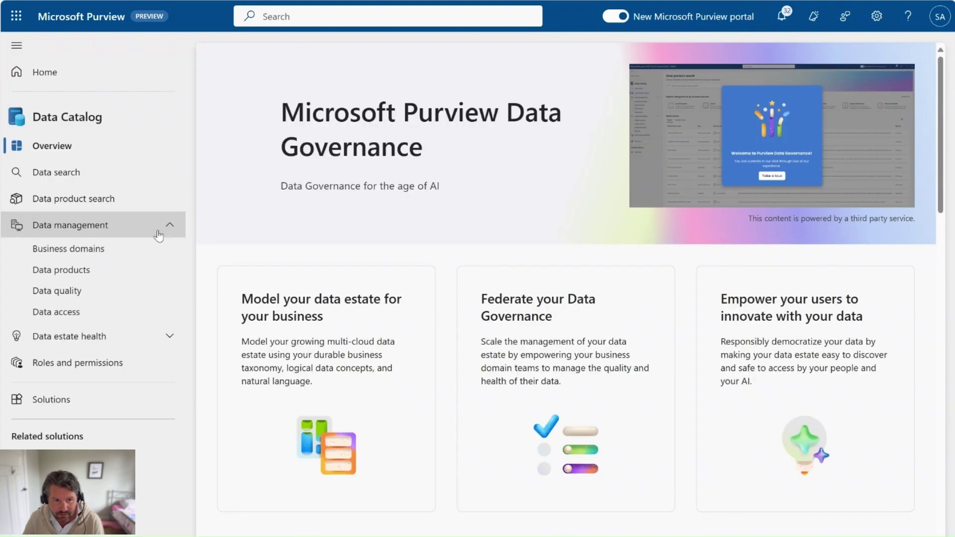
pyautogui.click(106, 254)
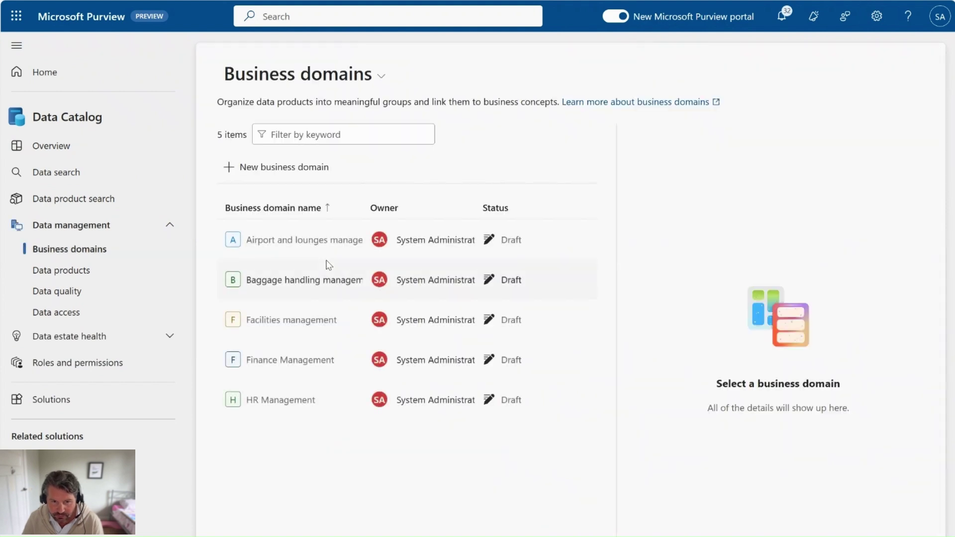
# Step: Create the 'Flight Operations Management' business domain of type Line of business with its description
pyautogui.click(272, 173)
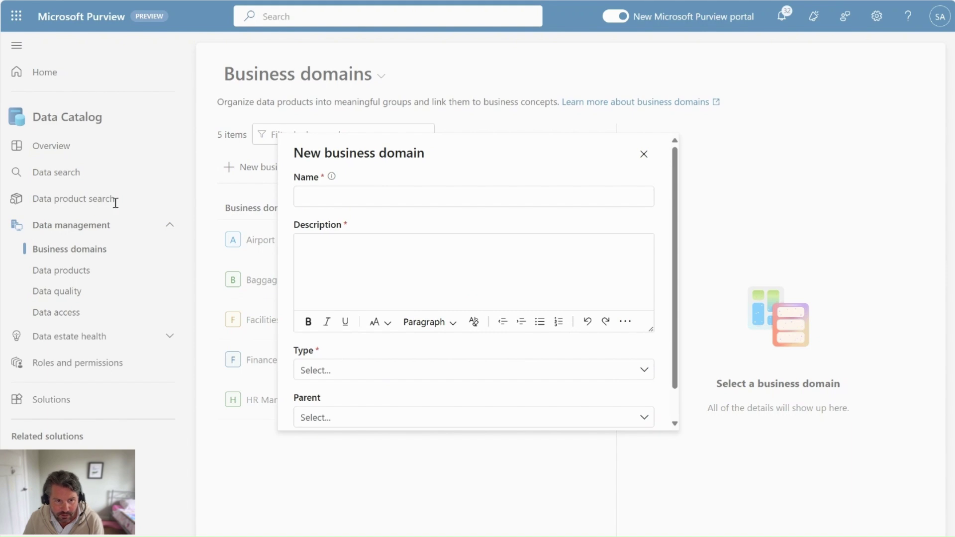
pyautogui.click(341, 196)
pyautogui.write('Flight Operations Management')
pyautogui.press('Tab')
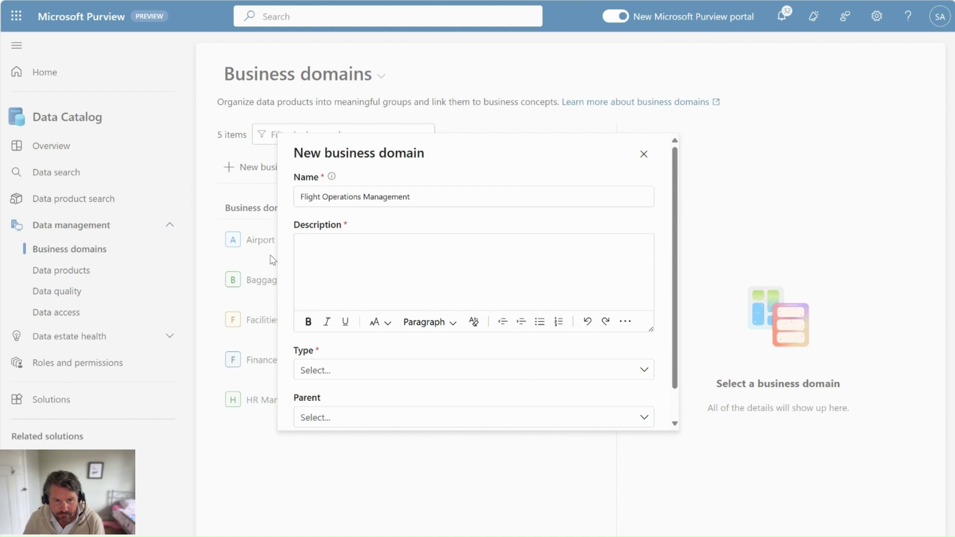
pyautogui.click(357, 251)
pyautogui.write('Flight management is a new business domain that focuses on managing the operations of commercial airlines. This includes everything from scheduling flights and managing crew assignments to monitoring flight performance and analyzing data to improve efficiency. Flight management is a critical aspect of the airline industry, as it involves coordinating the many moving parts of an airline operation to ensure that flights run smoothly and on-time. This involves working closely with pilots, flight attendants, ground crews, and other airline personnel to manage resources and optimize operations.')
pyautogui.click(358, 371)
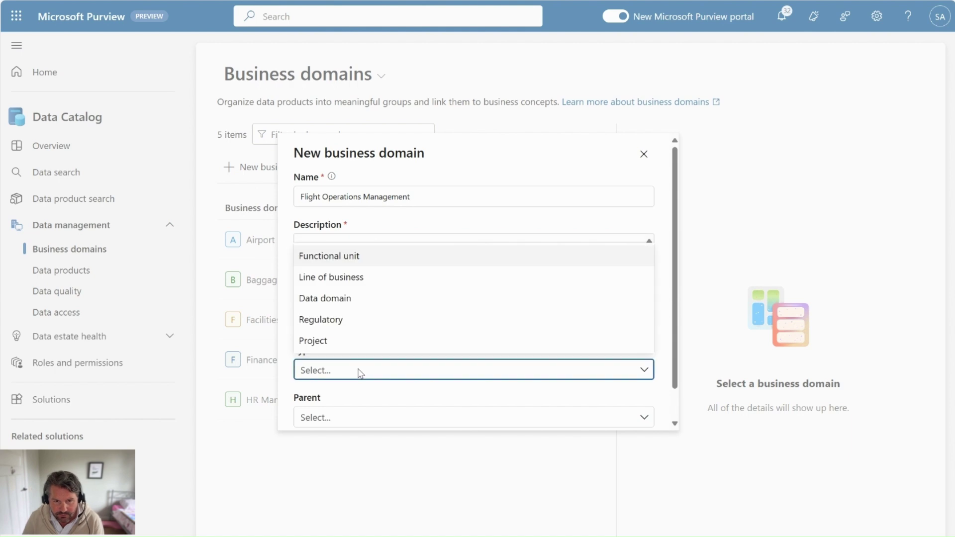
pyautogui.click(343, 282)
pyautogui.scroll(-2, 379, 407)
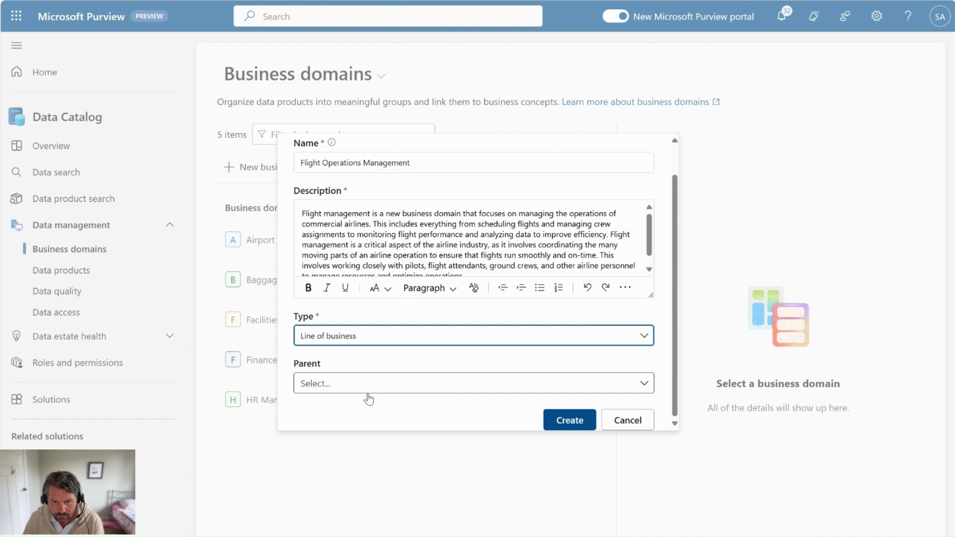
pyautogui.click(564, 426)
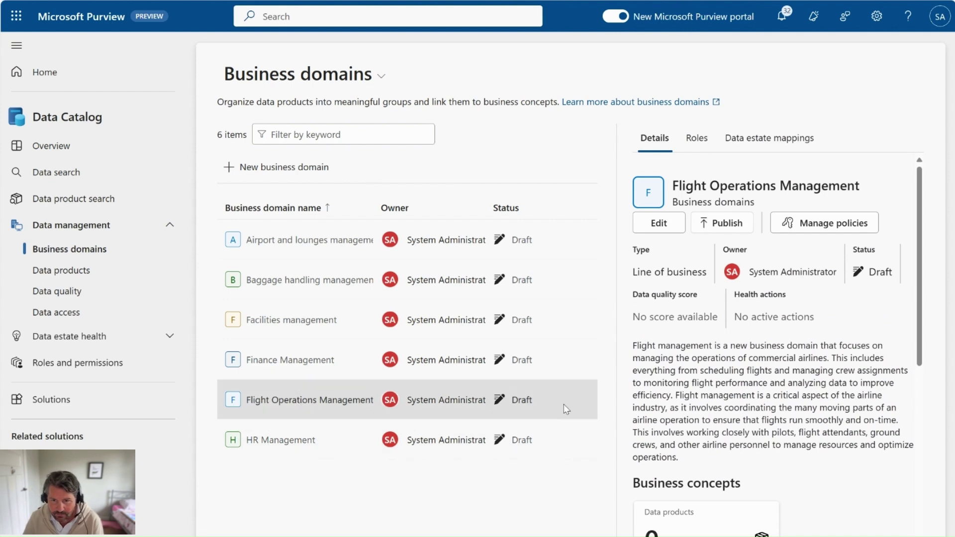
# Step: Open the Flight Operations Management domain's data products via 'Go to data products'
pyautogui.scroll(-3, 677, 398)
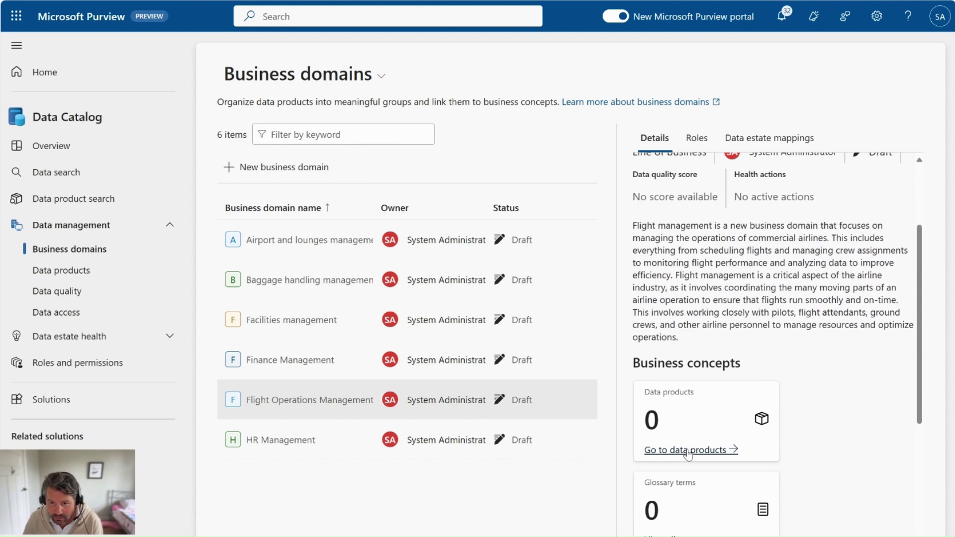
pyautogui.click(688, 451)
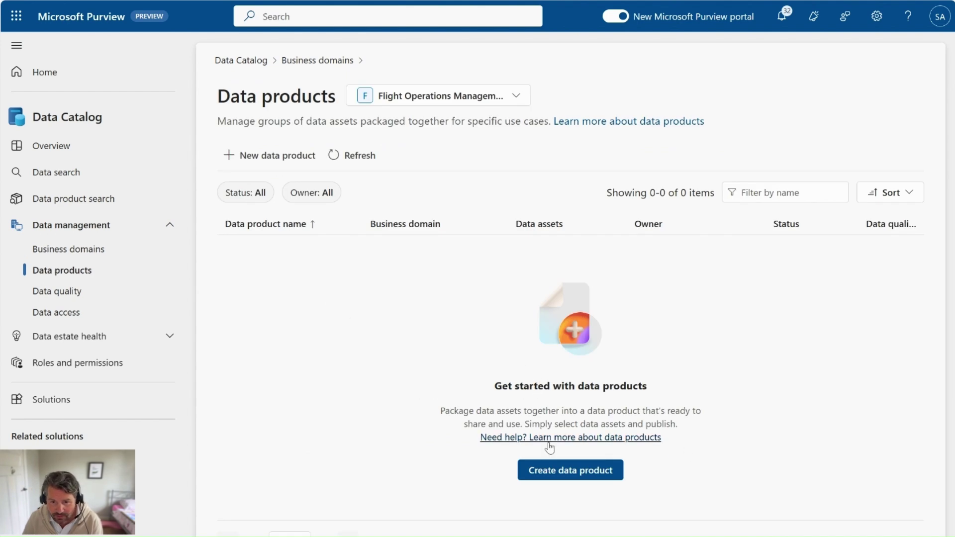
# Step: Start a new data product named Flight Statistics with a description and type Dataset
pyautogui.click(568, 478)
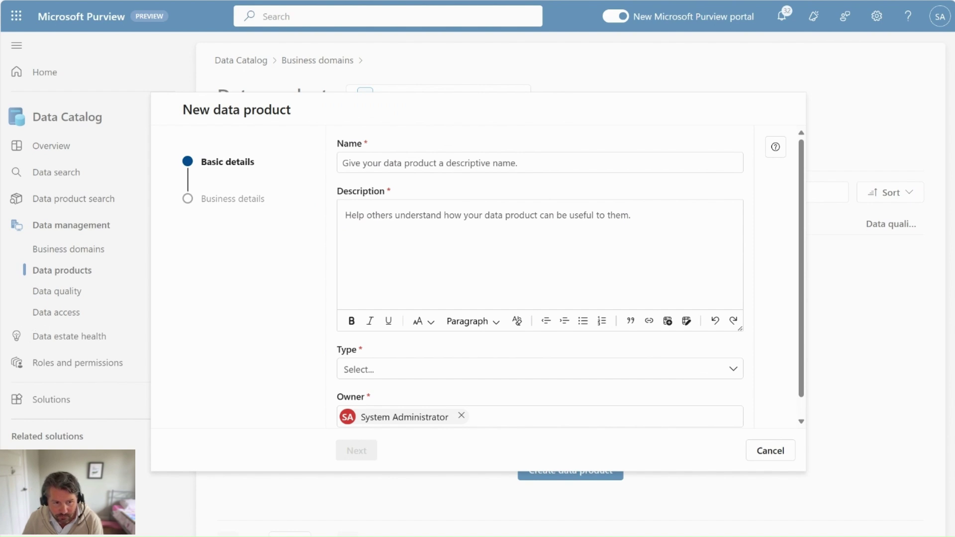
pyautogui.click(423, 166)
pyautogui.write('Flight Statistics')
pyautogui.click(316, 450)
pyautogui.click(368, 219)
pyautogui.write('Flight Statistics is a data product that provides detailed information about flights. This comprehensive data set can be used to analyze and understand trends in air travel, such as popular destinations, peak travel times, and airlines with the most delays. Additionally, Flight Statistics can be used to inform business decisions, such as scheduling flights and optimizing airline operations to improve customer satisfaction.')
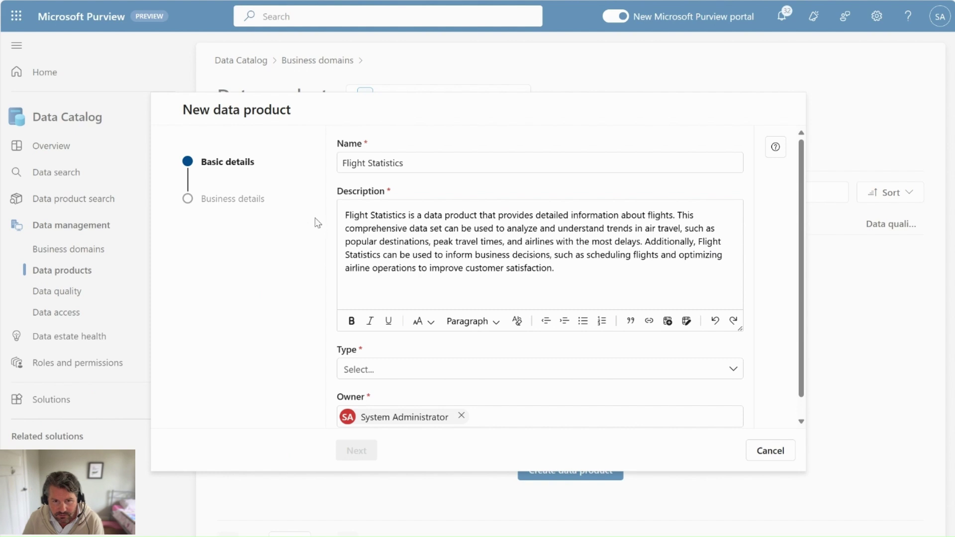
pyautogui.click(377, 372)
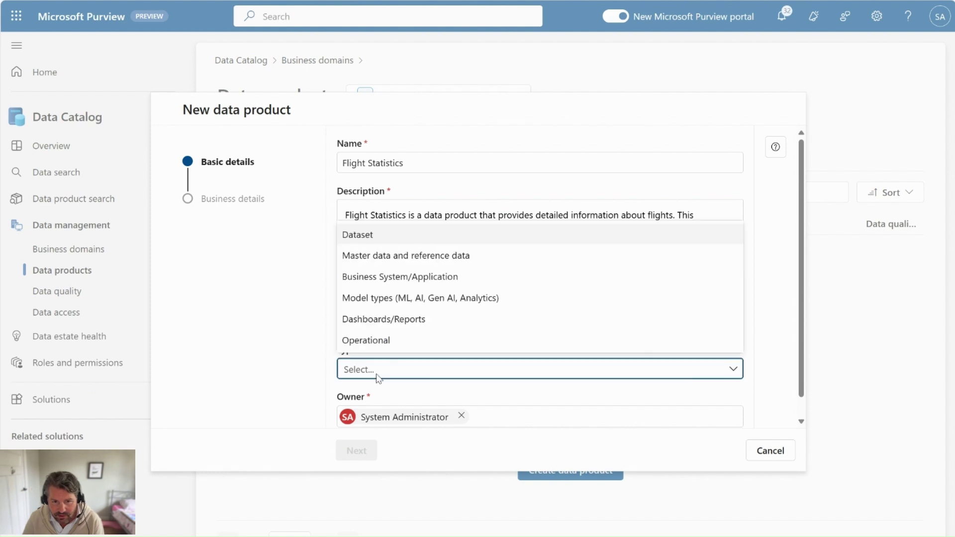
pyautogui.click(395, 241)
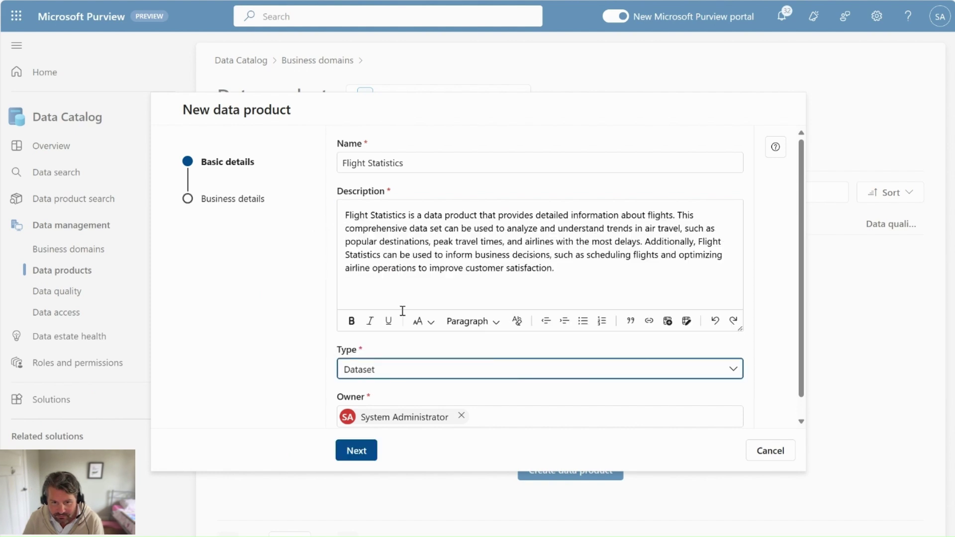
# Step: Add the delay-management use case and create the Flight Statistics data product
pyautogui.click(353, 450)
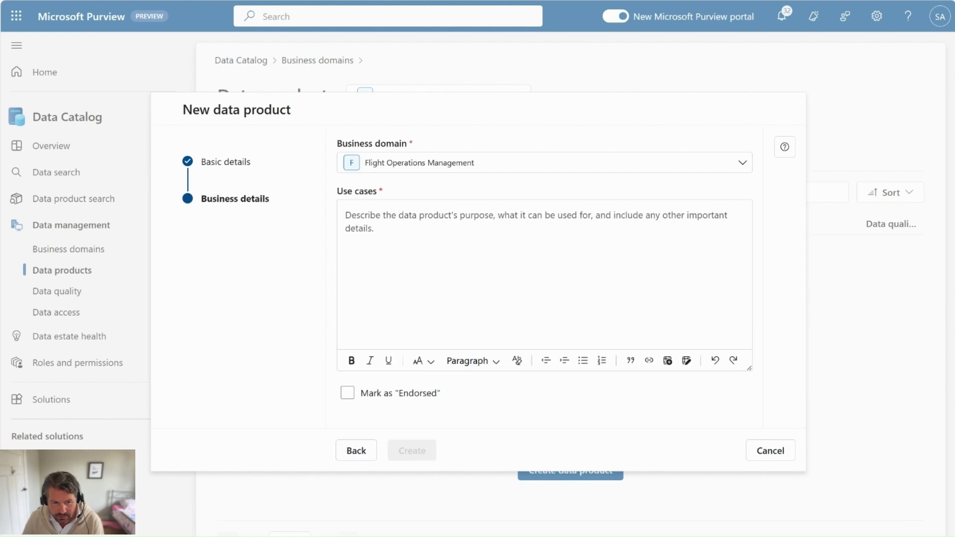
pyautogui.click(394, 215)
pyautogui.write('Delay Management: By analyzing historical flight data, they can identify the most common causes of delays, such as weather, air traffic, or mechanical issues.')
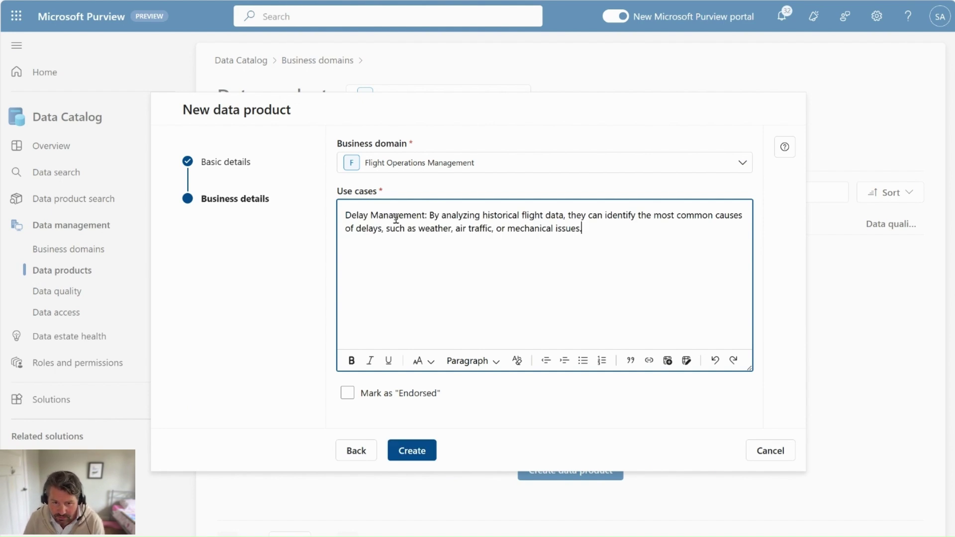
pyautogui.click(424, 455)
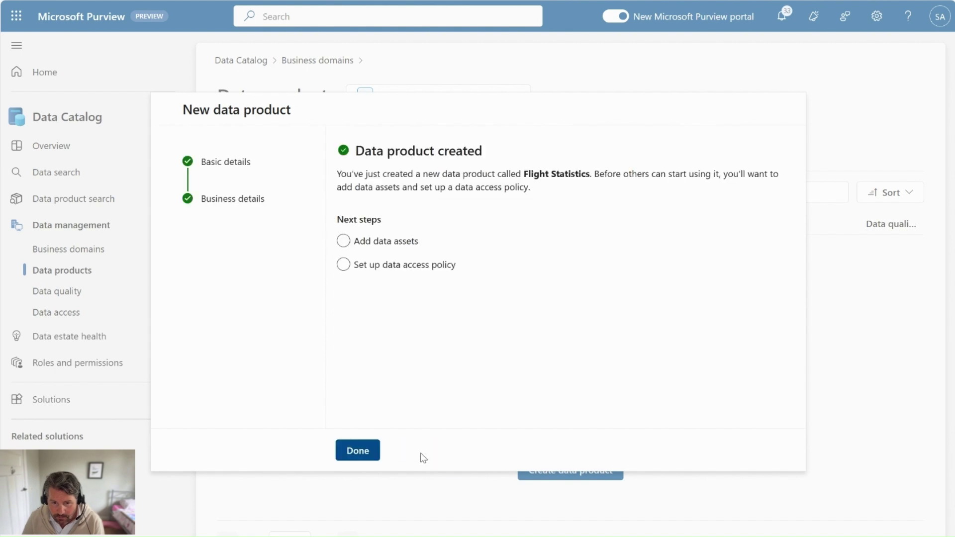
pyautogui.click(374, 457)
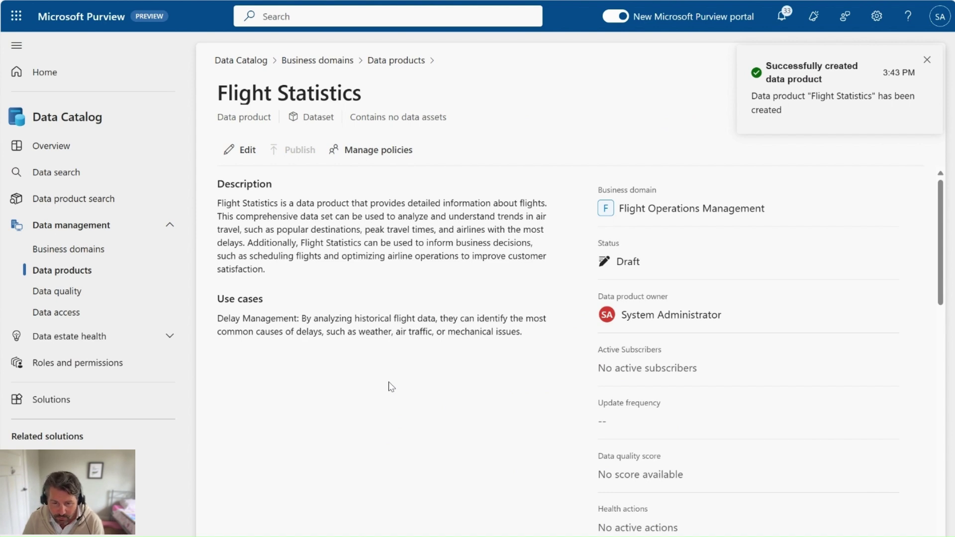
pyautogui.scroll(-6, 392, 387)
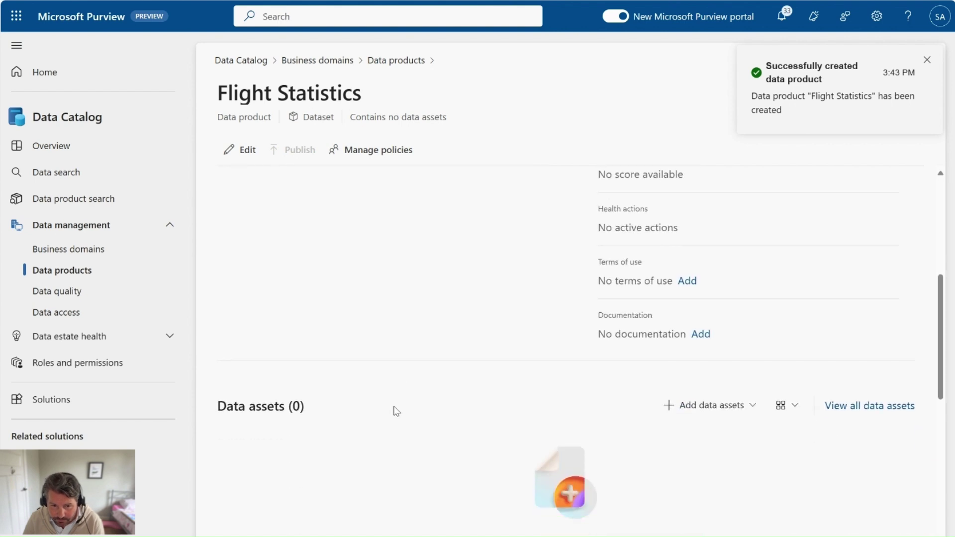
pyautogui.scroll(-2, 396, 411)
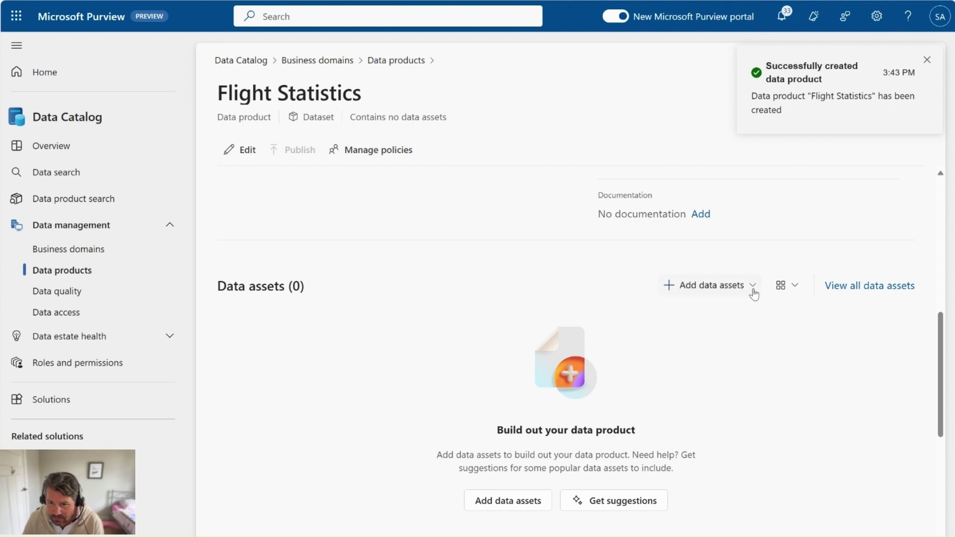
# Step: Search the catalog for 'flight stats' and add the flight_stats Power BI dataset to the product
pyautogui.click(706, 291)
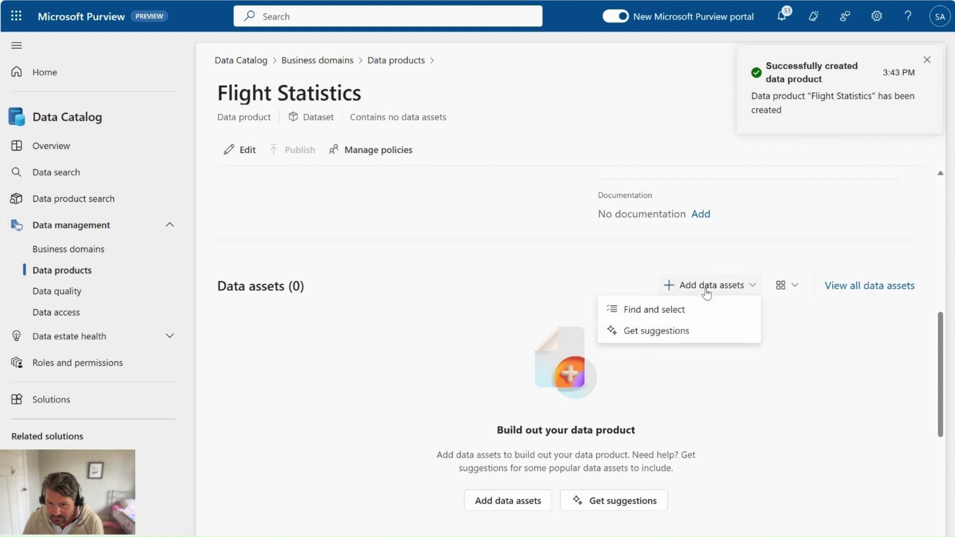
pyautogui.click(654, 315)
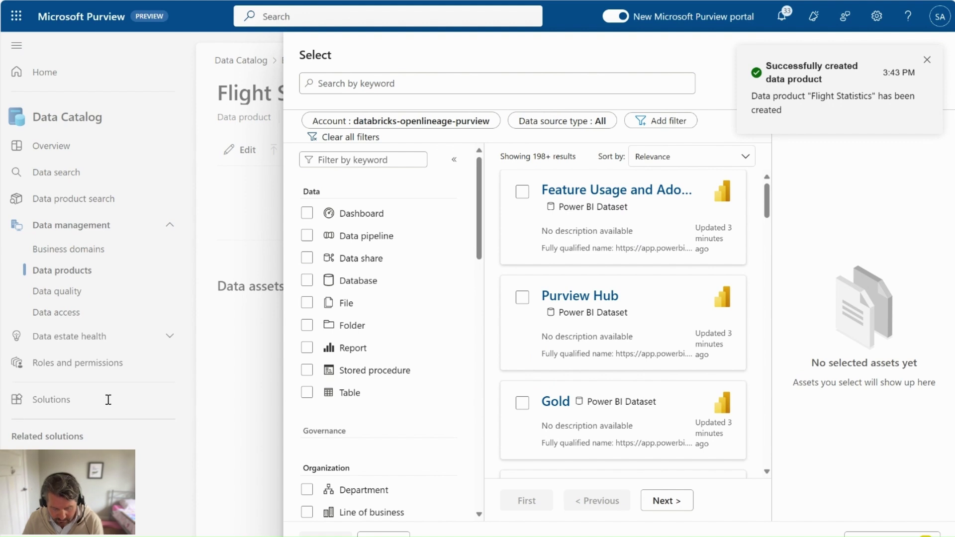
pyautogui.click(358, 83)
pyautogui.write('flight stats')
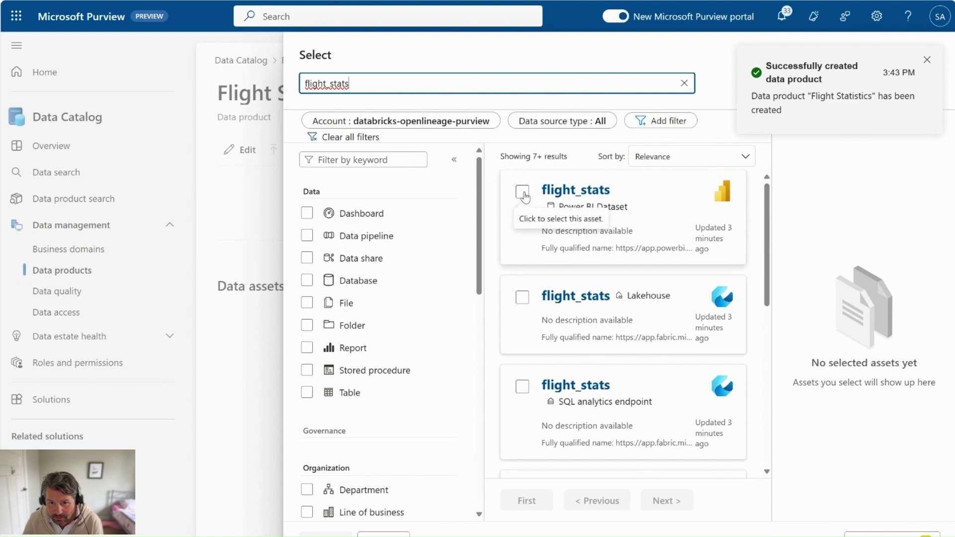
pyautogui.click(523, 192)
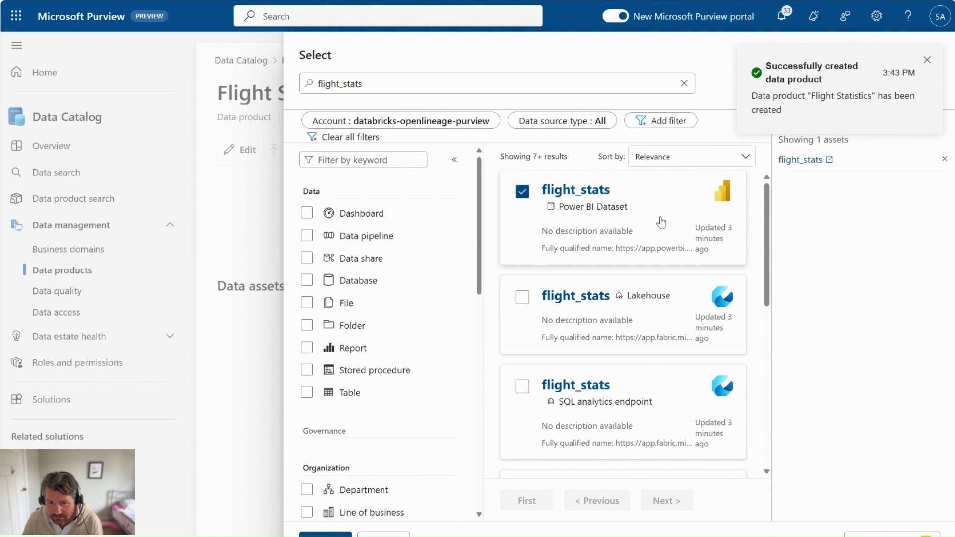
pyautogui.click(326, 534)
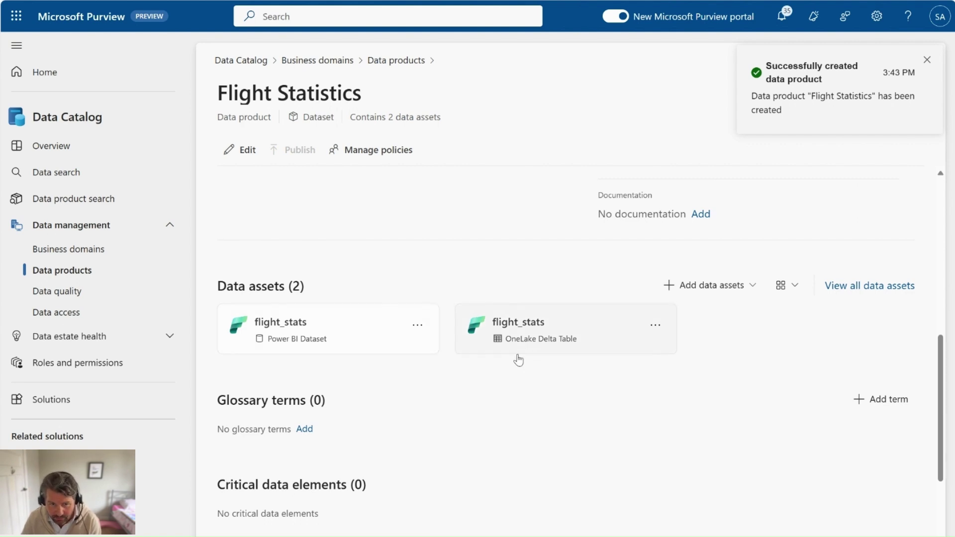
# Step: Open the data quality Connections page for the Flight Operations Management domain
pyautogui.click(61, 297)
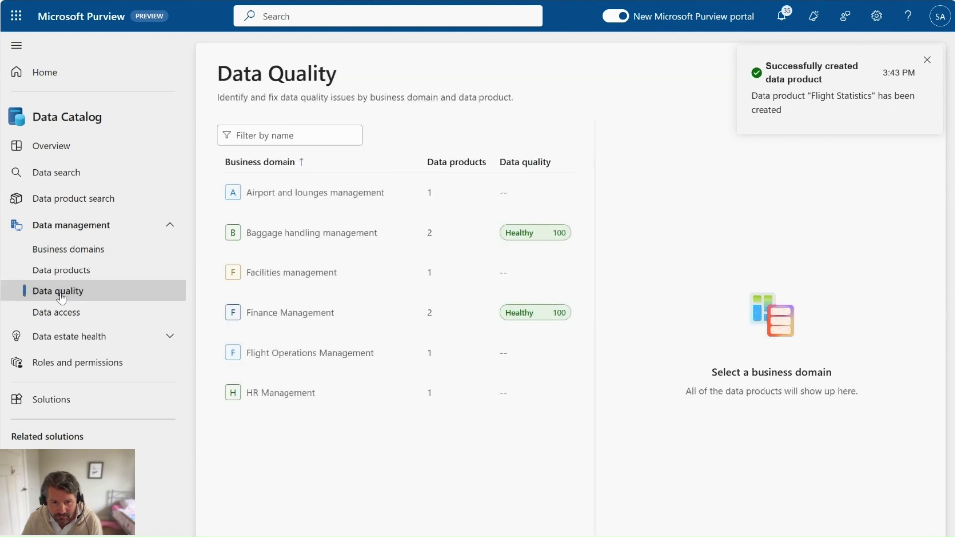
pyautogui.click(283, 359)
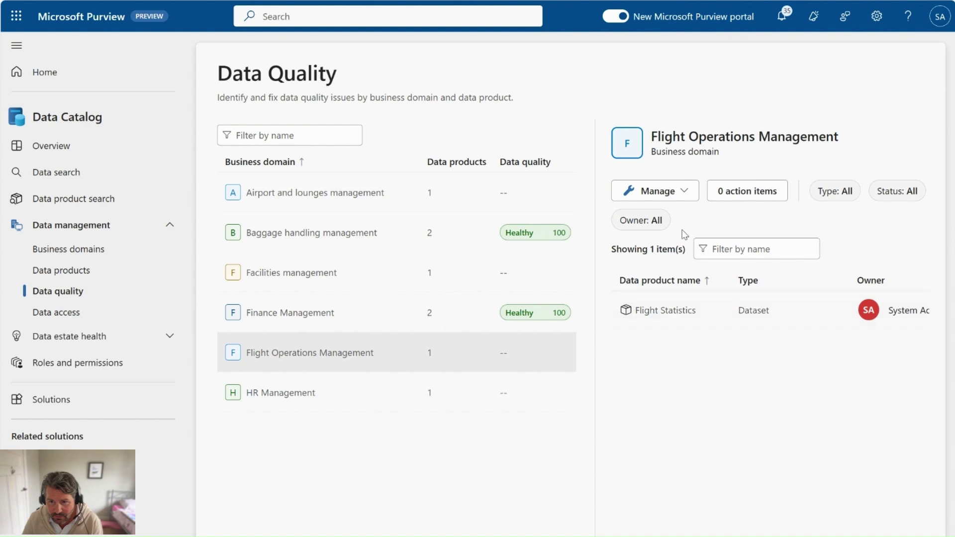
pyautogui.click(686, 195)
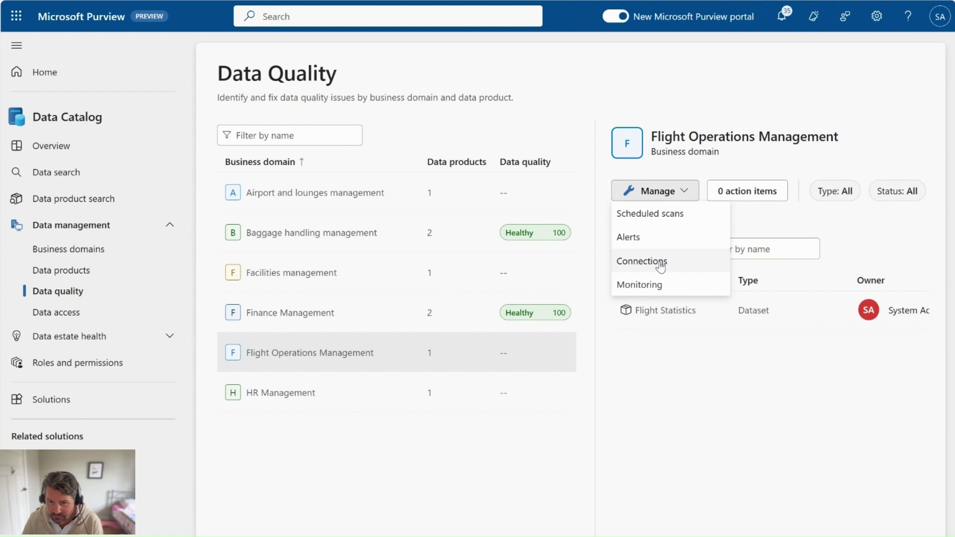
pyautogui.click(661, 267)
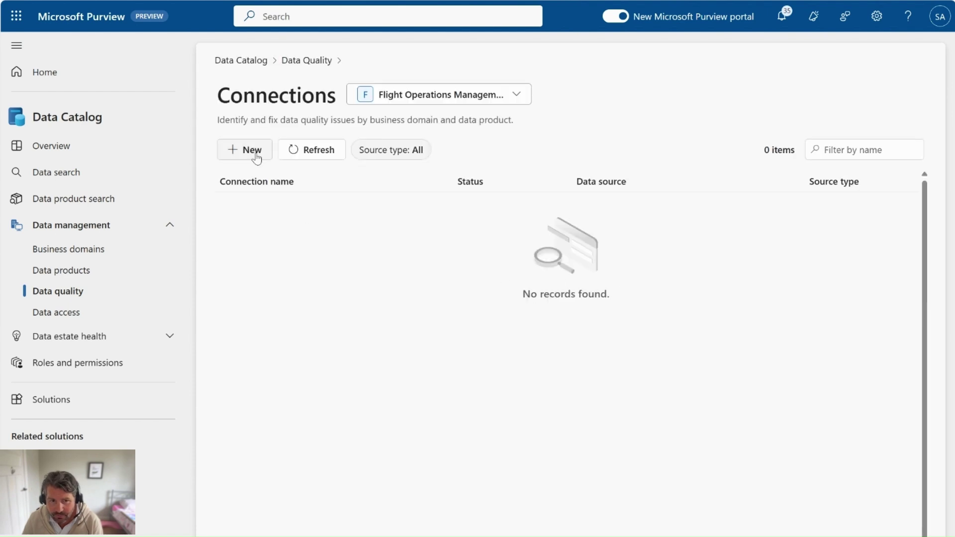
# Step: Create a Fabric source connection named 'Fabric Connection' and submit it after a successful test
pyautogui.click(245, 151)
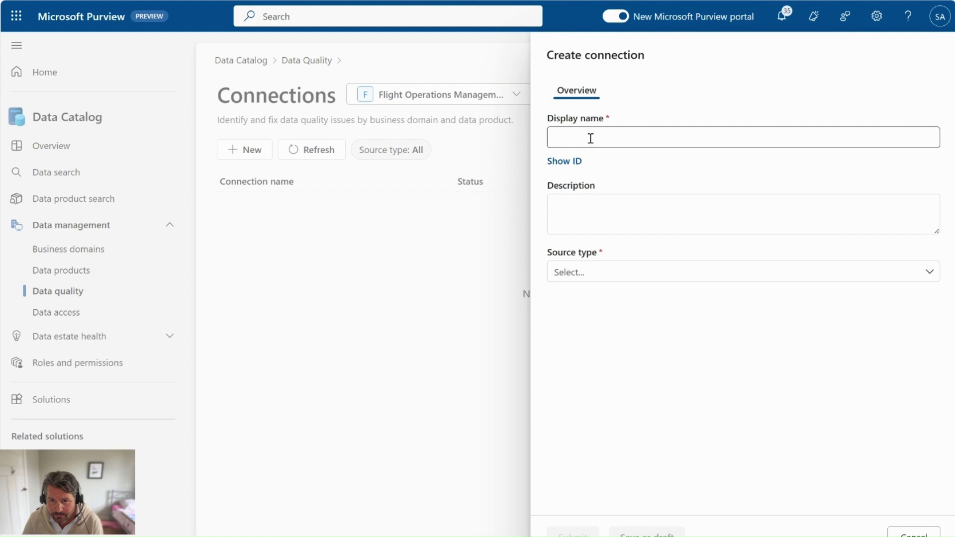
pyautogui.click(592, 138)
pyautogui.write('Fabric ')
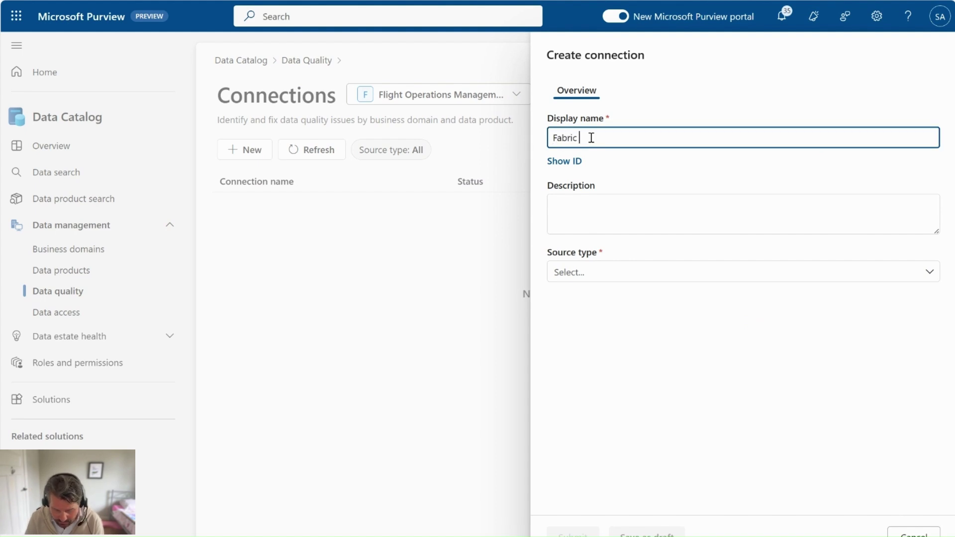
pyautogui.write('Connection')
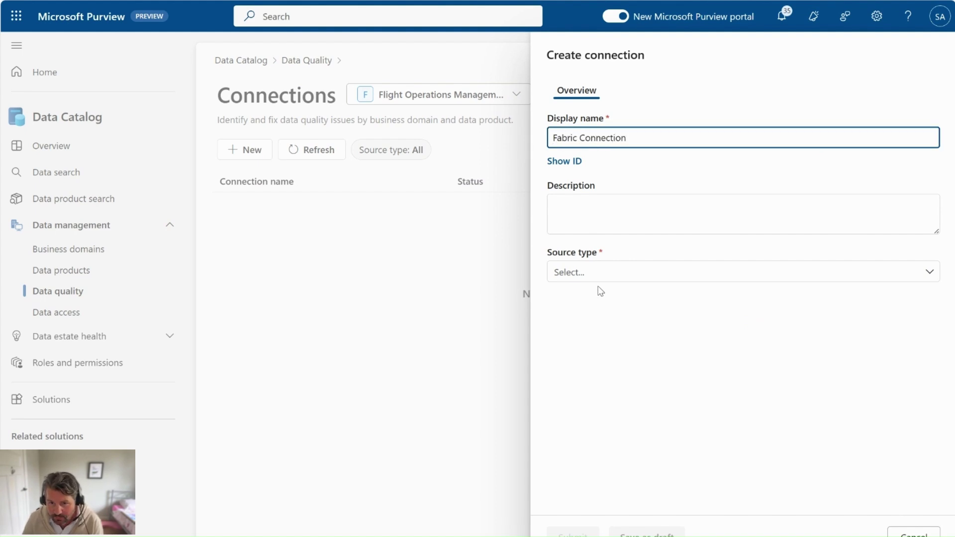
pyautogui.click(600, 276)
pyautogui.click(587, 365)
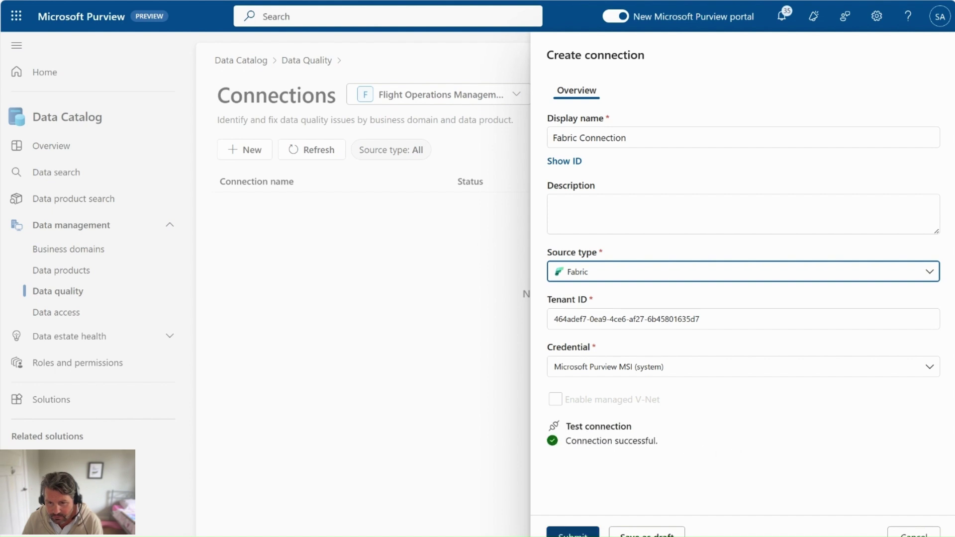
pyautogui.click(573, 533)
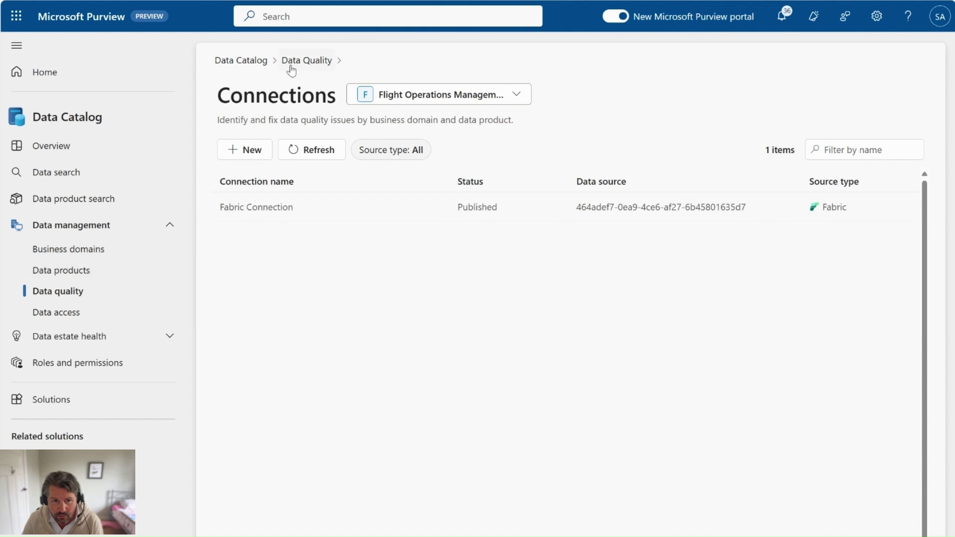
# Step: Open flight_stats under Flight Operations Management > Flight Statistics and view its Rules tab
pyautogui.click(291, 64)
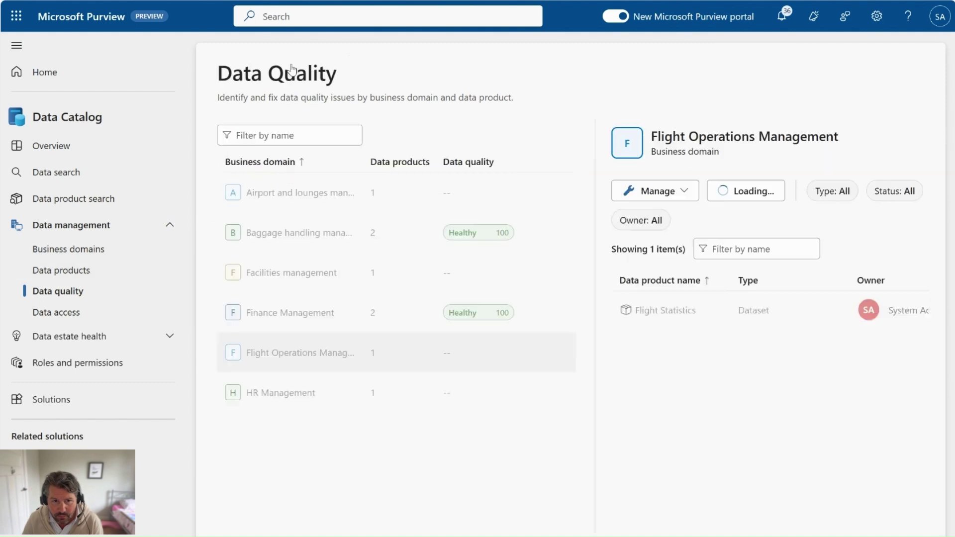
pyautogui.click(669, 312)
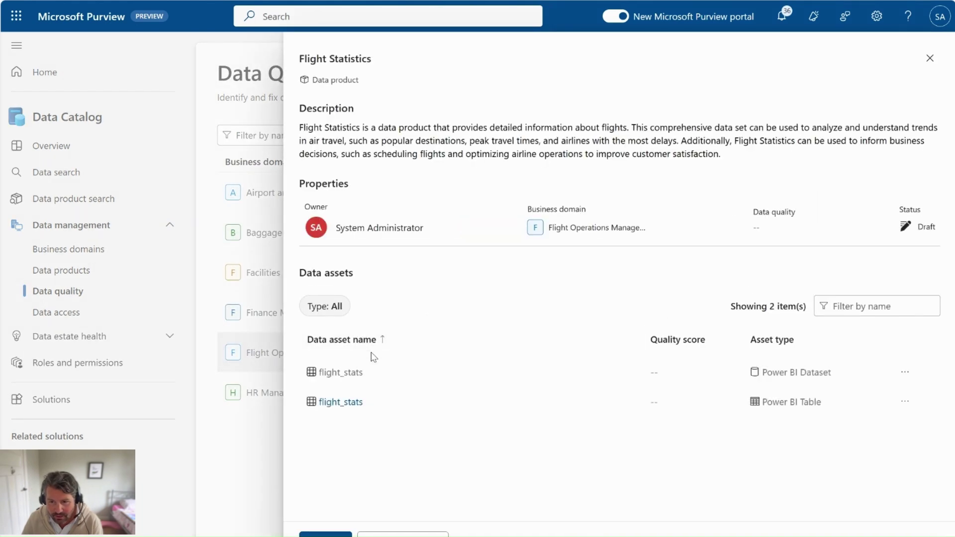
pyautogui.click(342, 403)
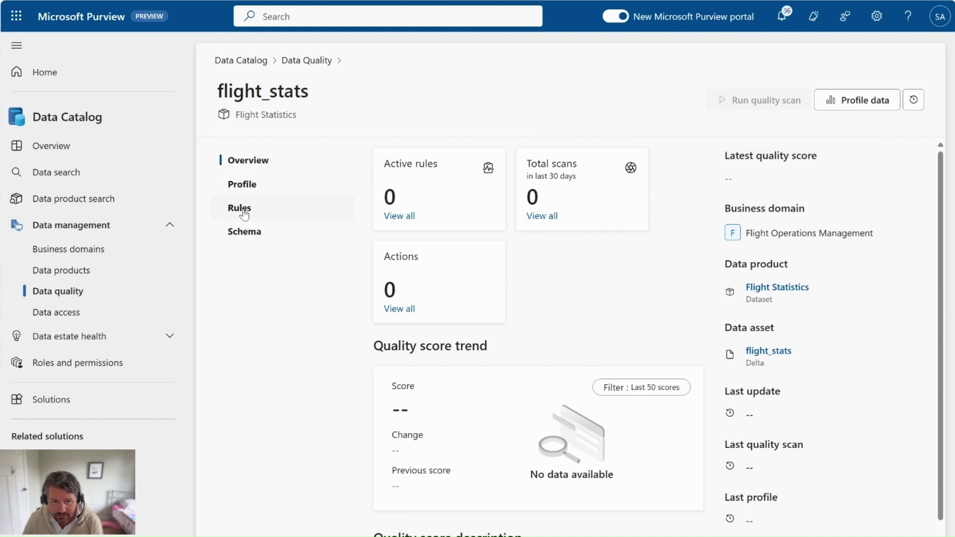
pyautogui.click(252, 189)
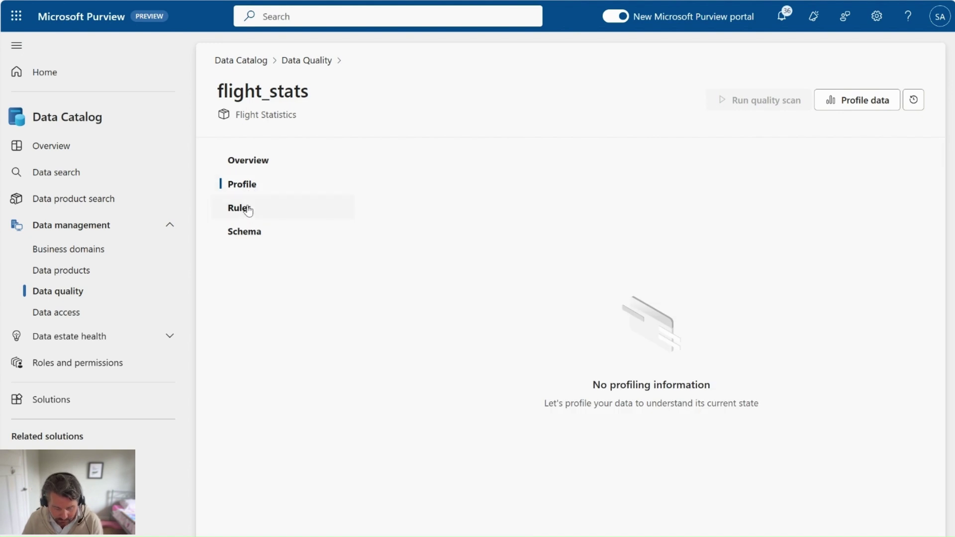
pyautogui.click(247, 212)
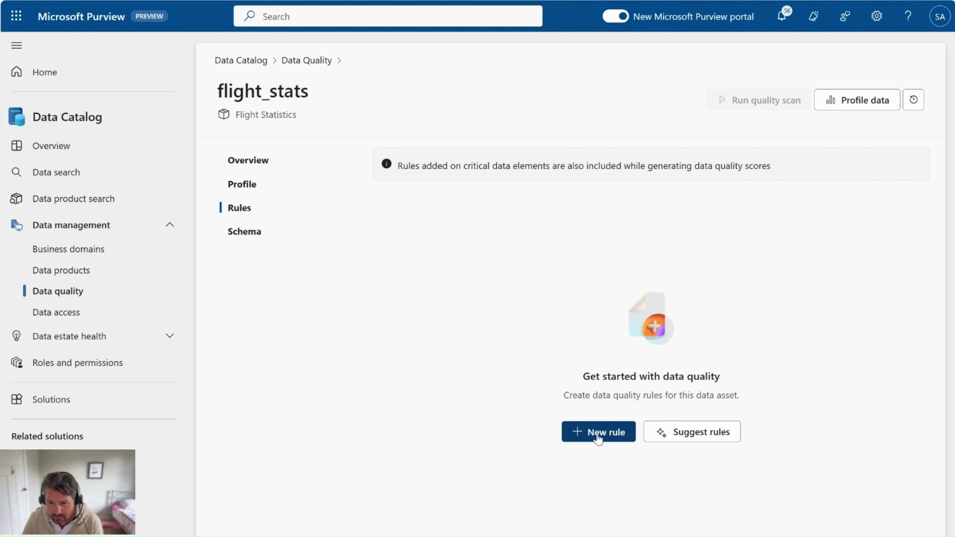
# Step: Create an Empty/blank fields rule on the delay_flag column, then run a quality scan on flight_stats
pyautogui.click(599, 433)
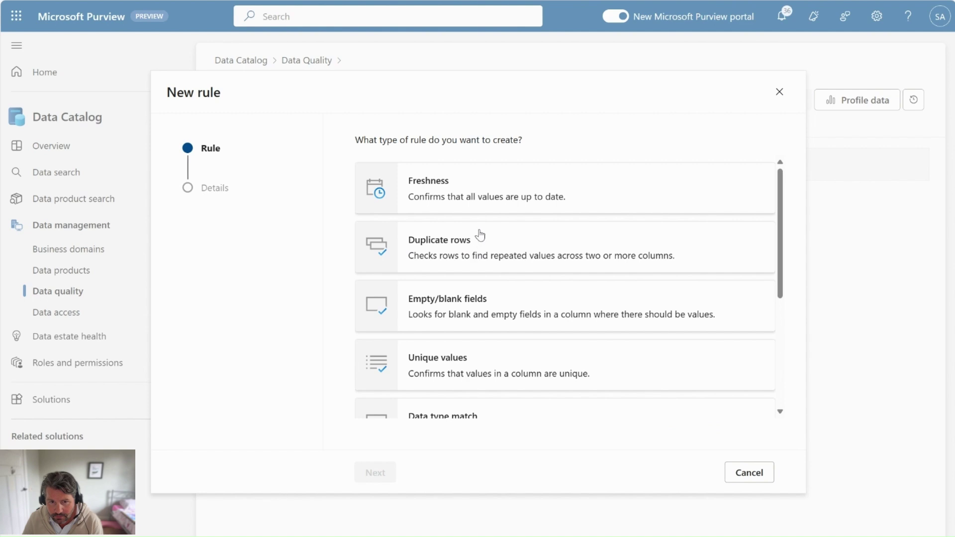
pyautogui.scroll(-1, 477, 254)
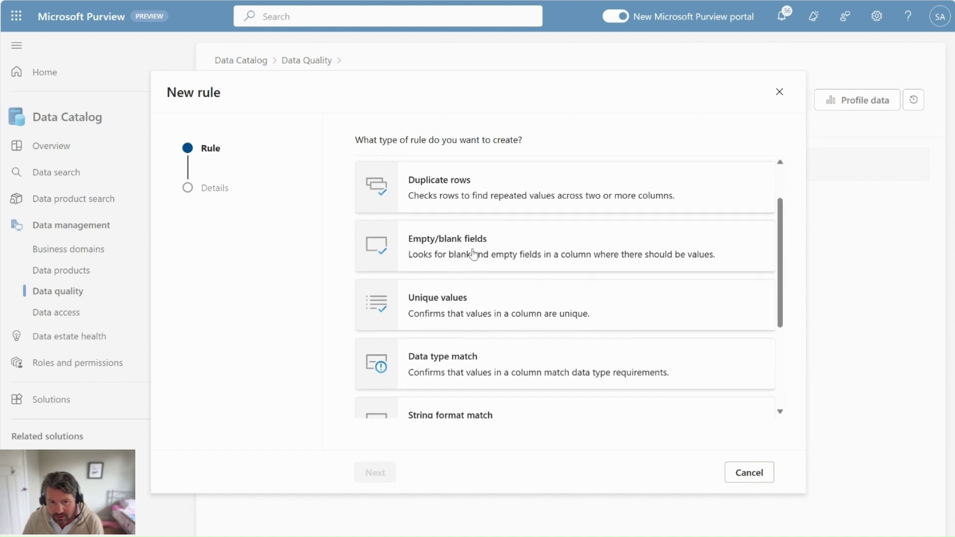
pyautogui.click(472, 254)
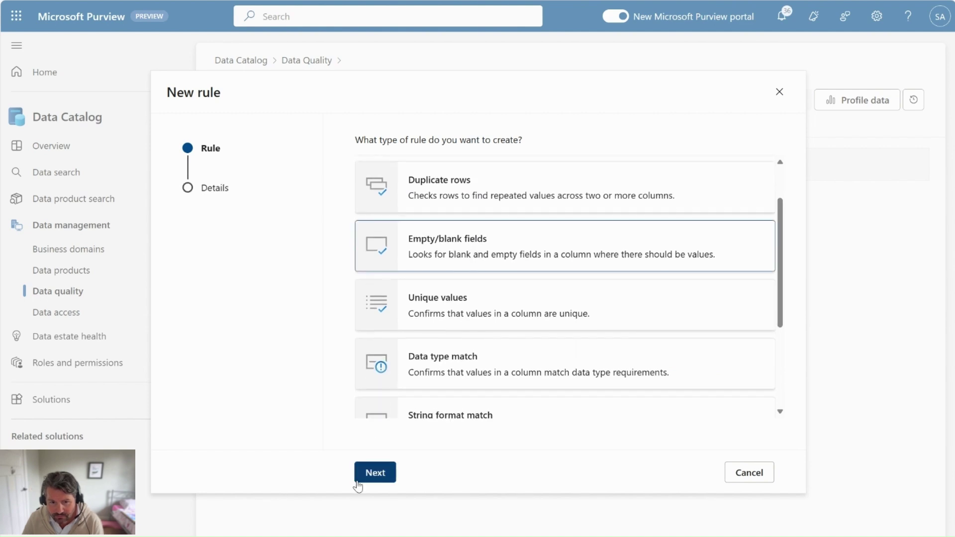
pyautogui.click(374, 473)
pyautogui.click(398, 227)
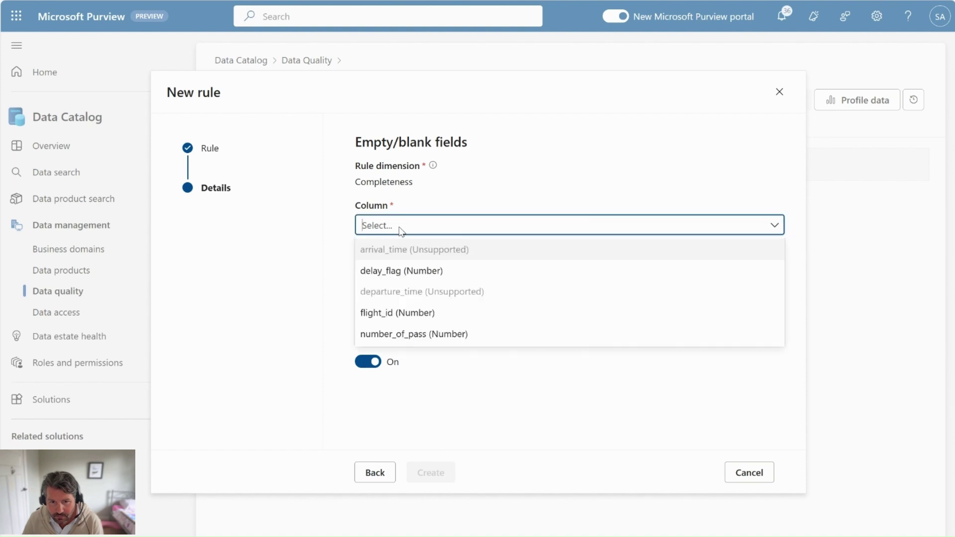
pyautogui.click(414, 272)
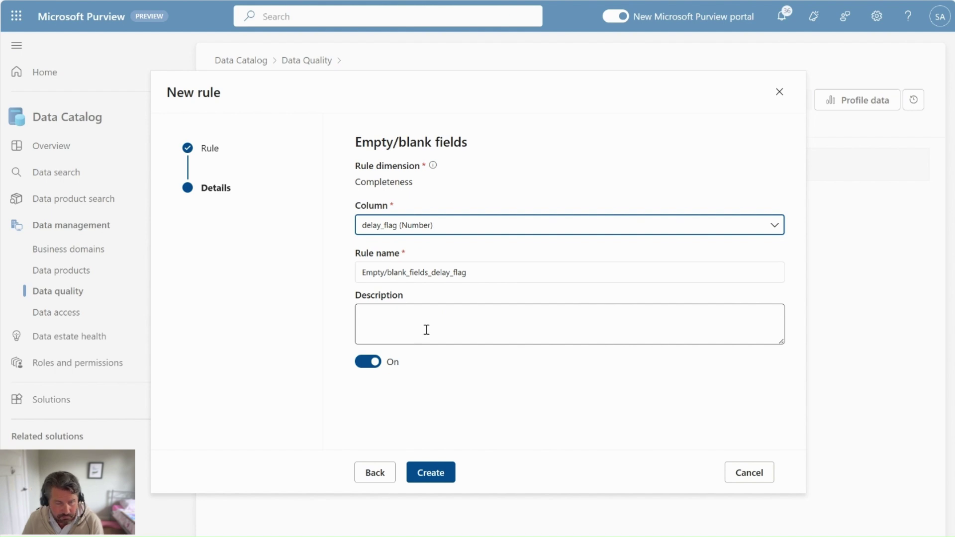
pyautogui.click(433, 473)
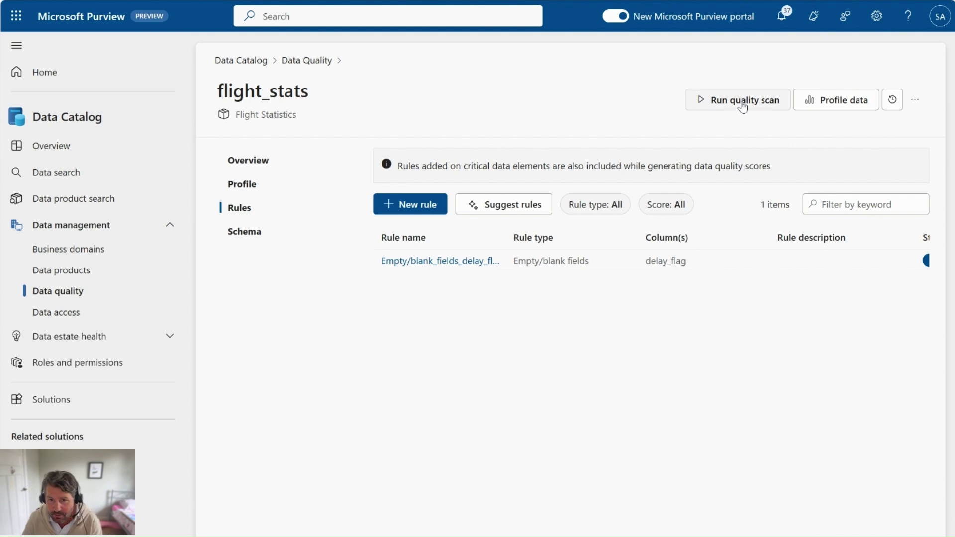
pyautogui.click(742, 102)
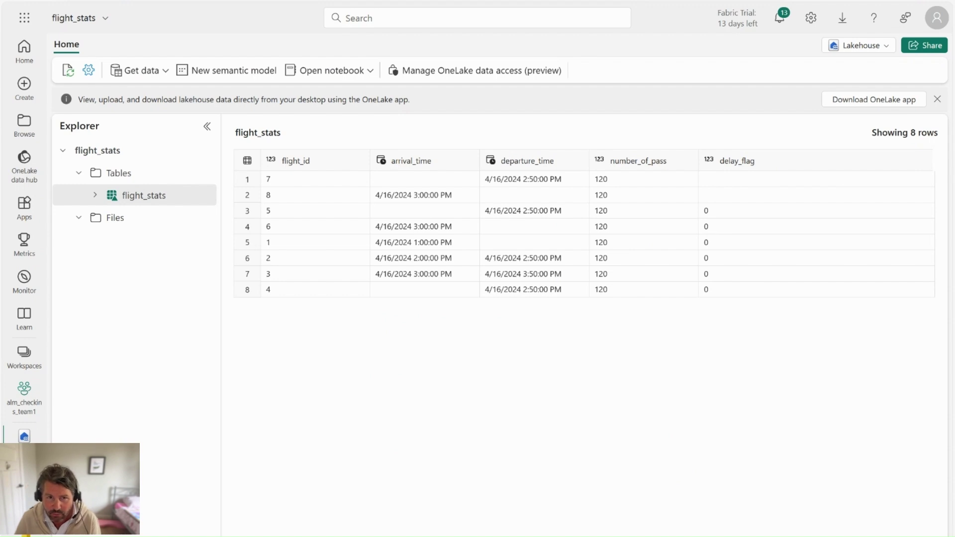
pyautogui.hotkey('alt', 'Tab')
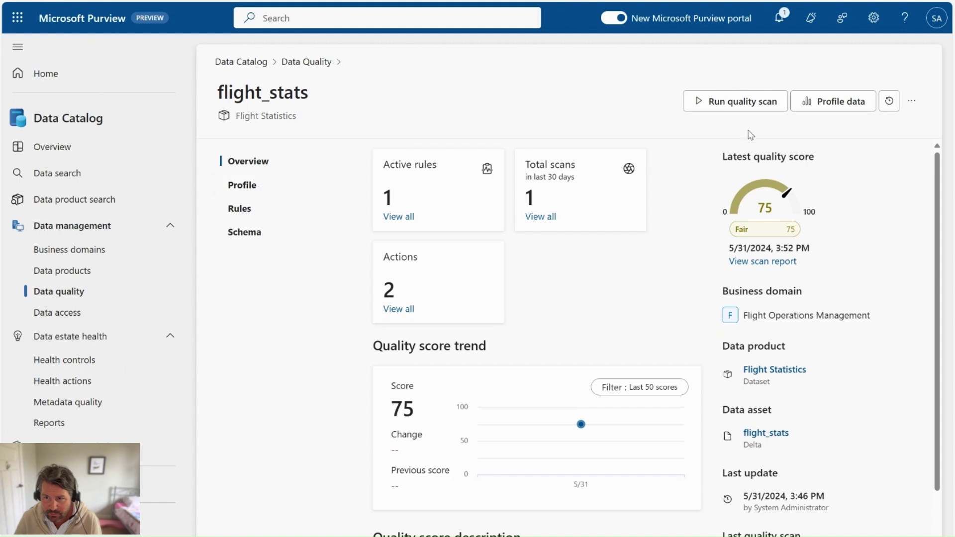
pyautogui.click(251, 188)
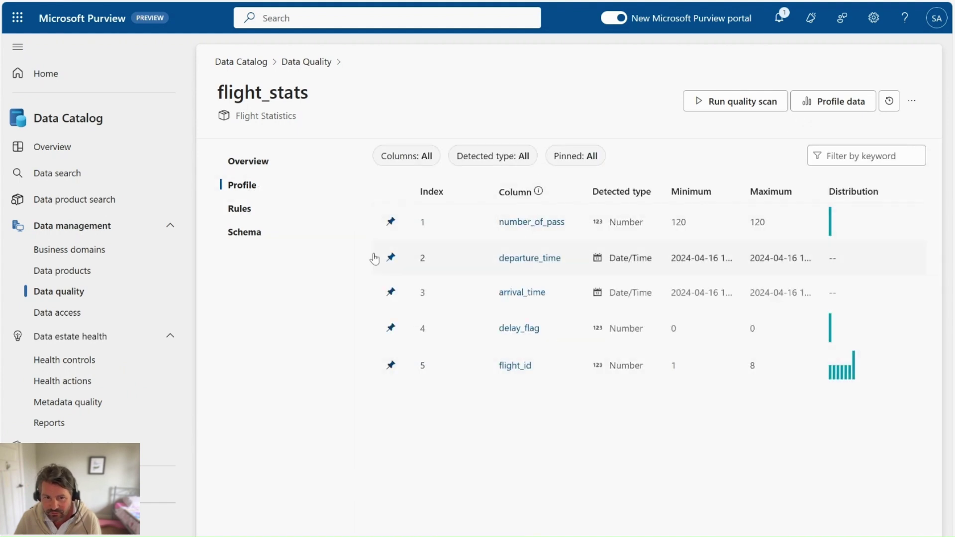
pyautogui.click(250, 210)
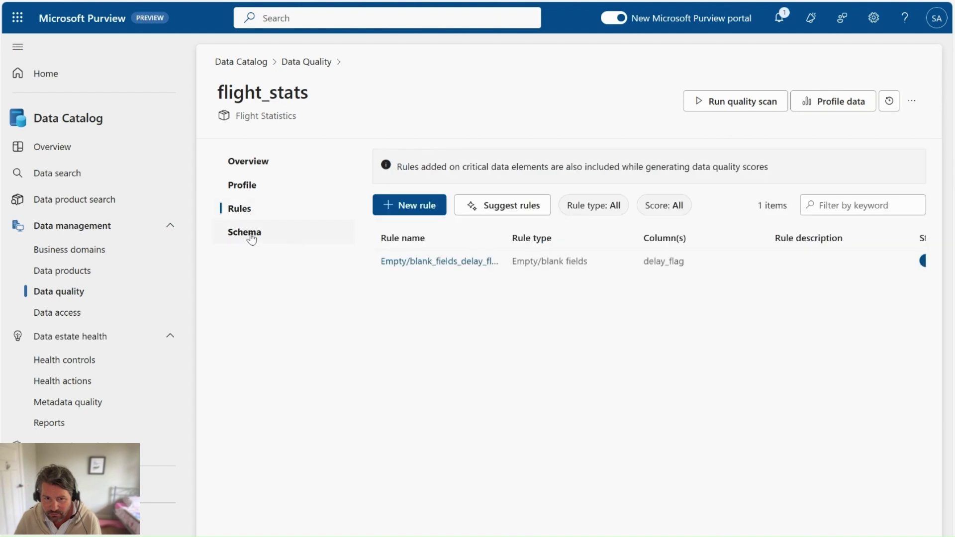
pyautogui.click(251, 237)
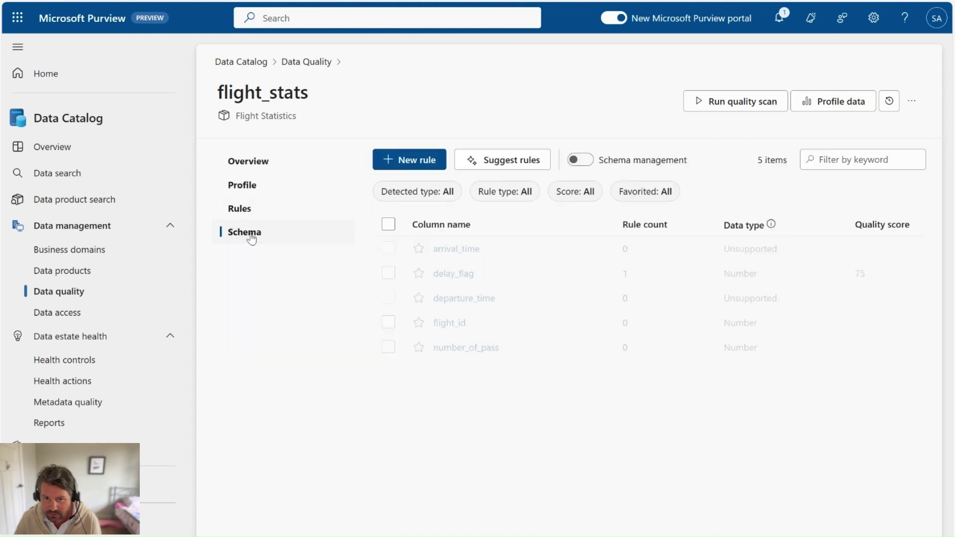
pyautogui.click(264, 159)
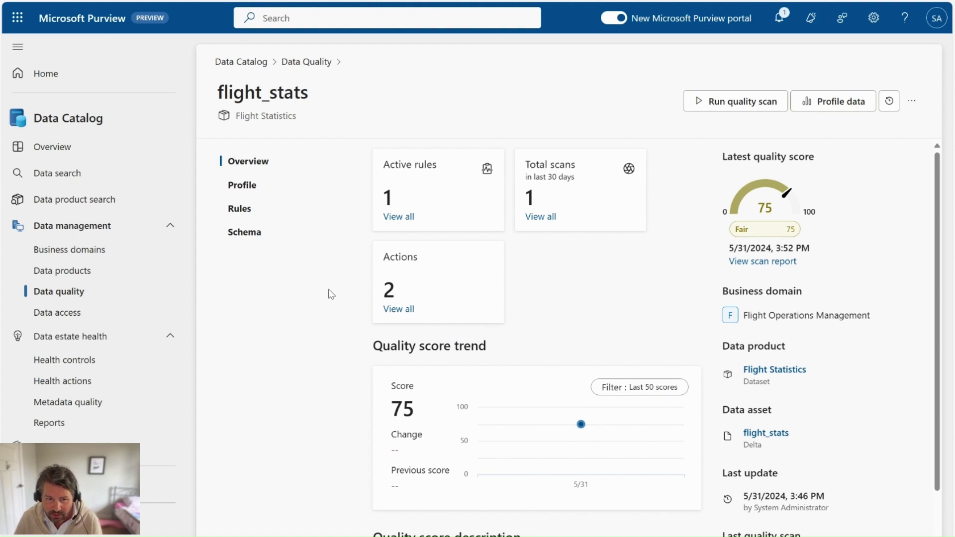
# Step: Open the Manage > Alerts page for the Flight Operations Management domain
pyautogui.click(66, 297)
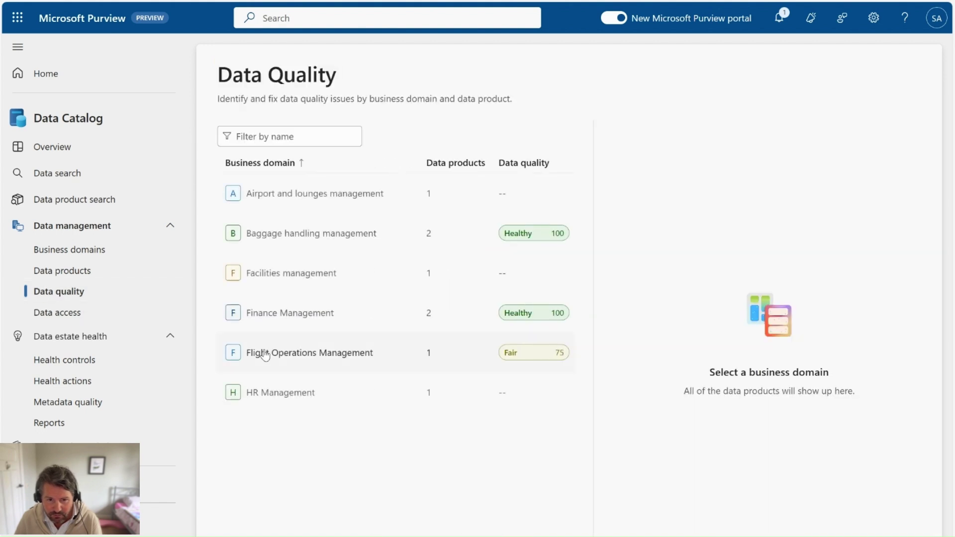
pyautogui.click(287, 361)
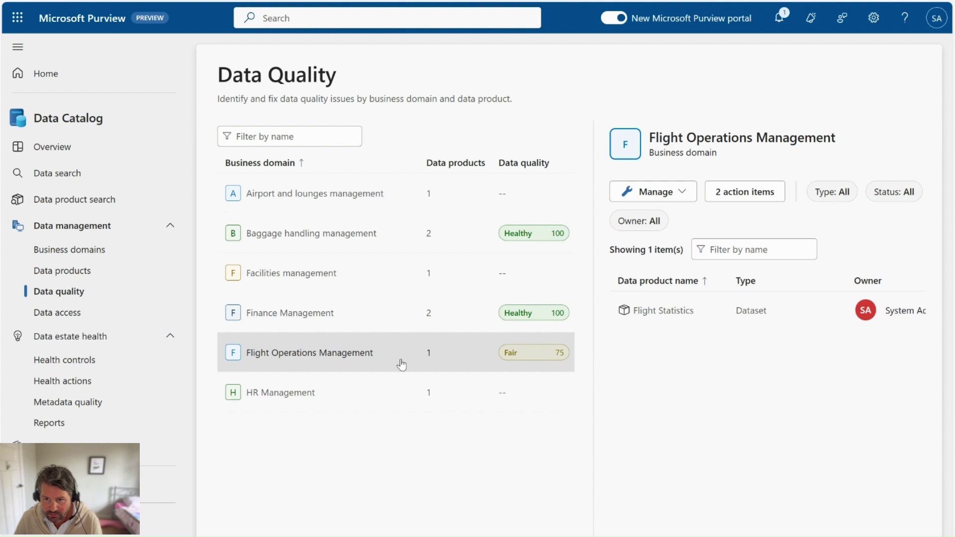
pyautogui.click(672, 194)
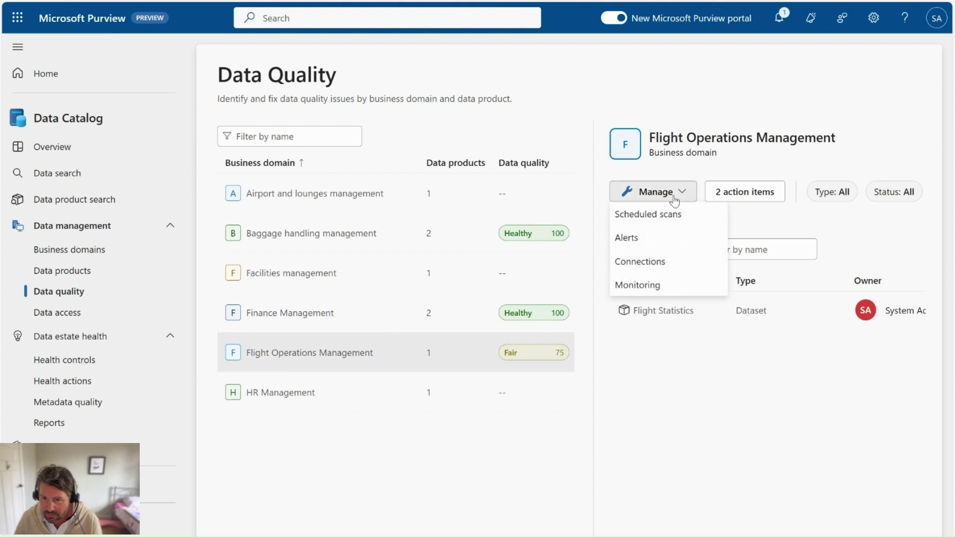
pyautogui.click(656, 242)
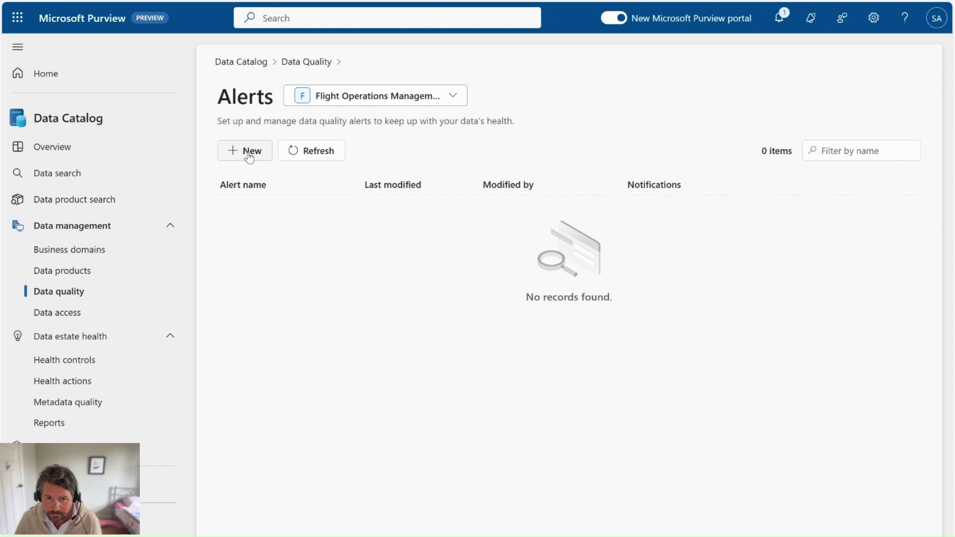
# Step: Start a new alert and name it 'AlertForEmptyValues'
pyautogui.click(249, 154)
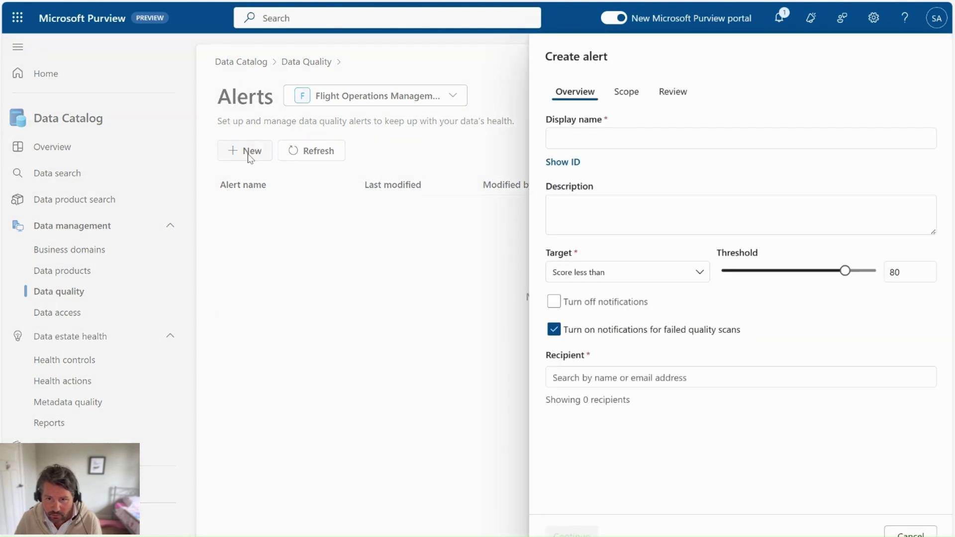
pyautogui.click(601, 139)
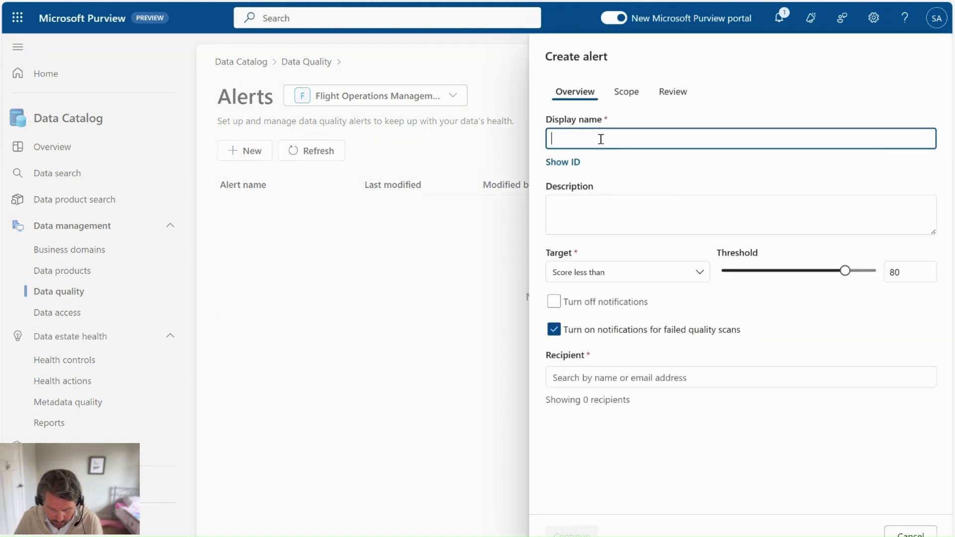
pyautogui.write('E')
pyautogui.press('BackSpace')
pyautogui.write('Ale')
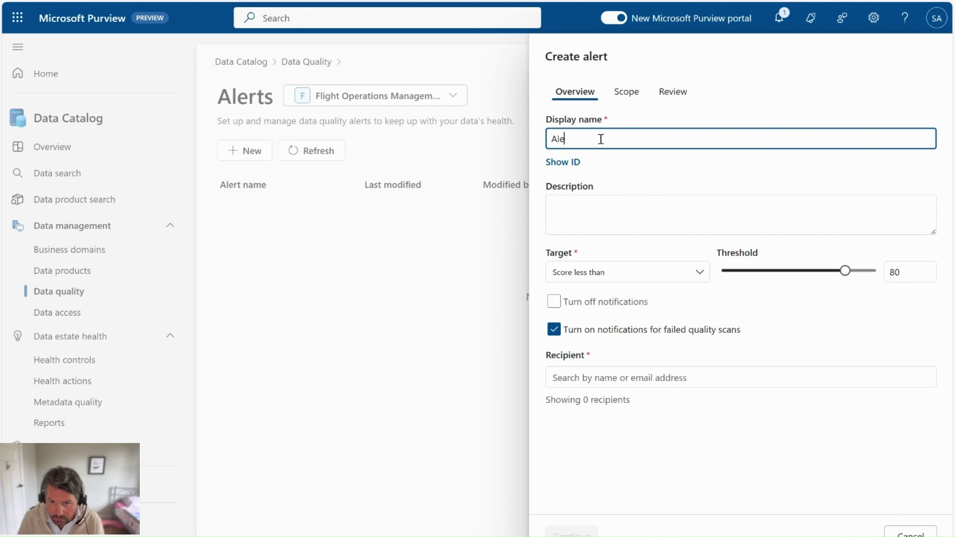
pyautogui.write('rt for empty')
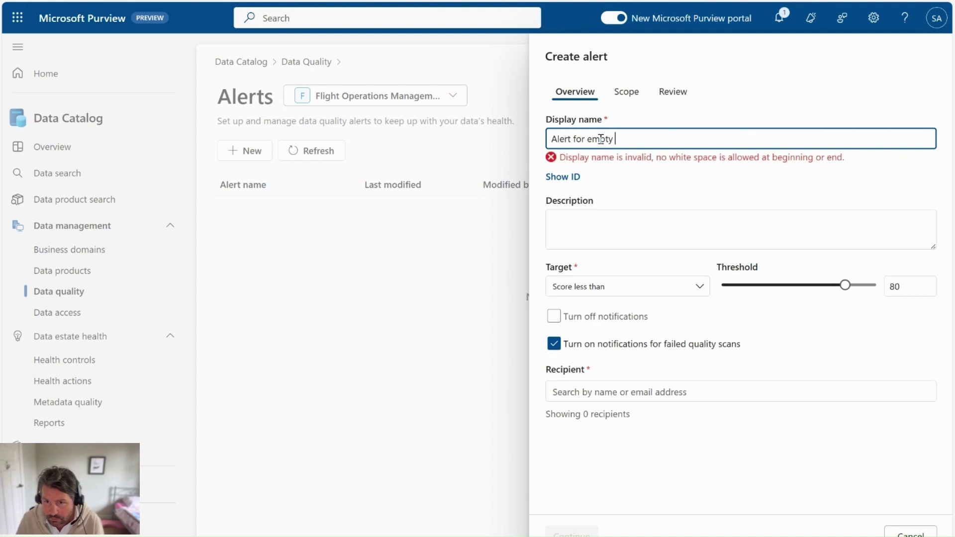
pyautogui.moveTo(615, 138); pyautogui.dragTo(571, 139)
pyautogui.write('For')
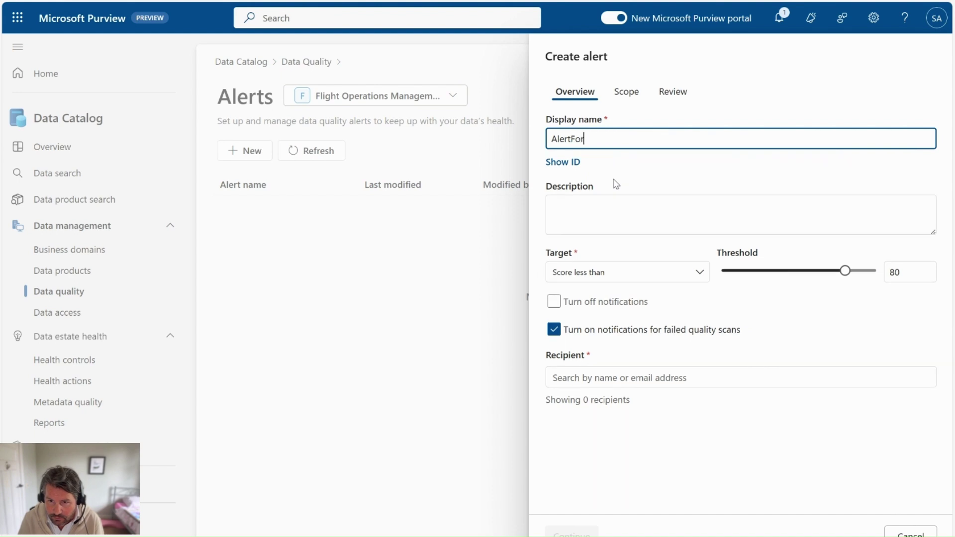
pyautogui.write('EmptyValues')
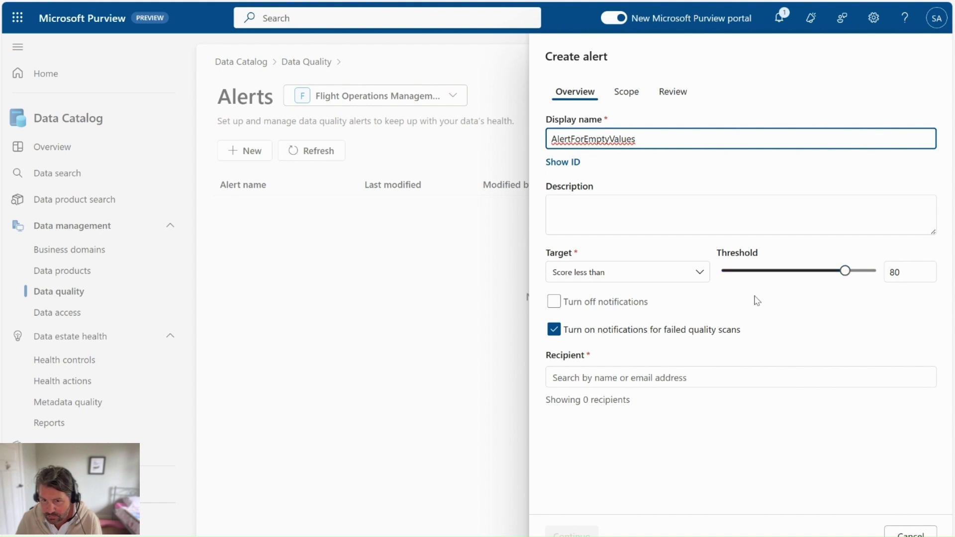
# Step: Add a team member as recipient, scope the alert to Flight Statistics, and submit it
pyautogui.click(590, 380)
pyautogui.write('Sar')
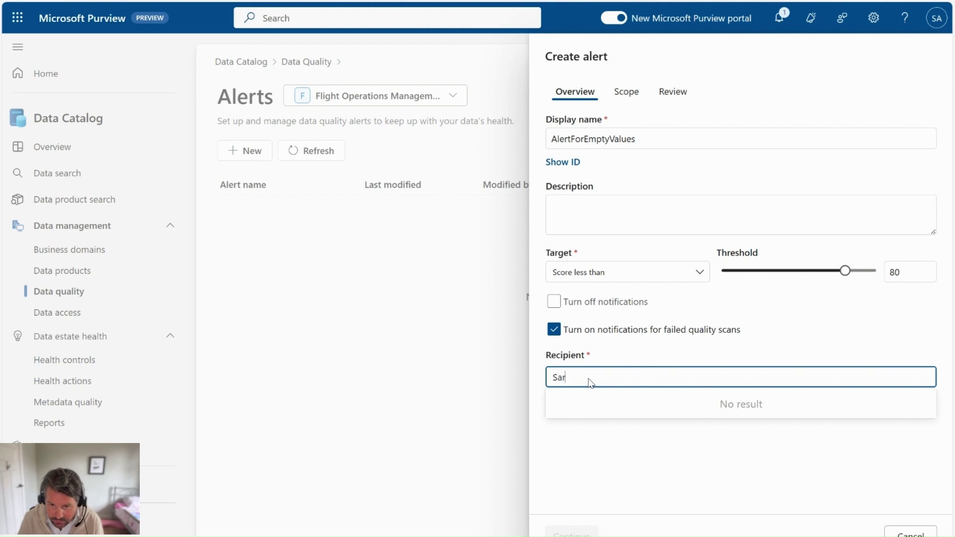
pyautogui.write('ath')
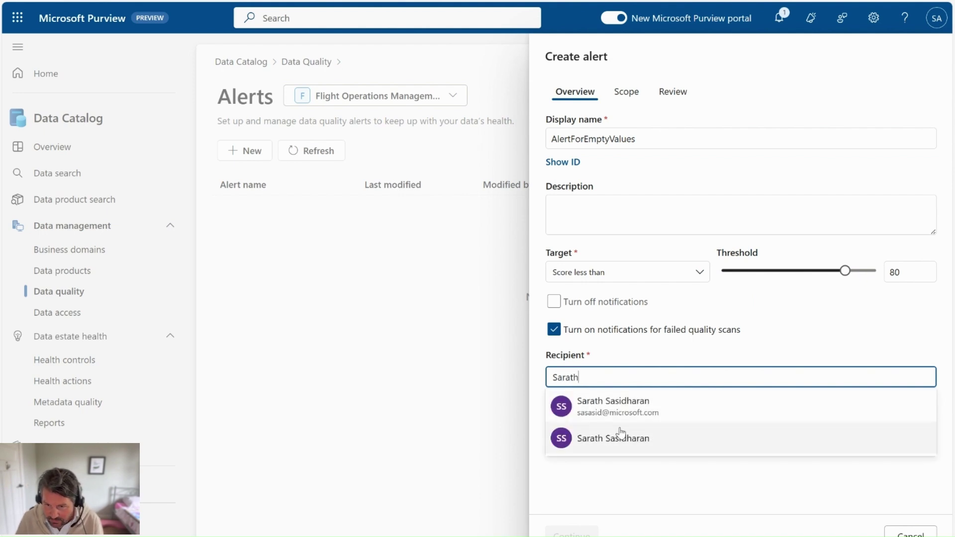
pyautogui.click(618, 434)
pyautogui.click(571, 531)
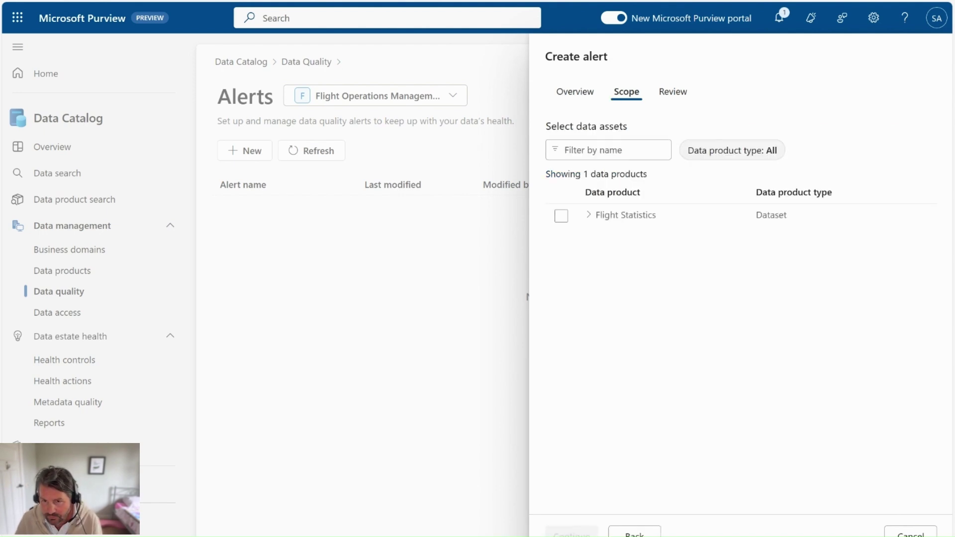
pyautogui.click(562, 217)
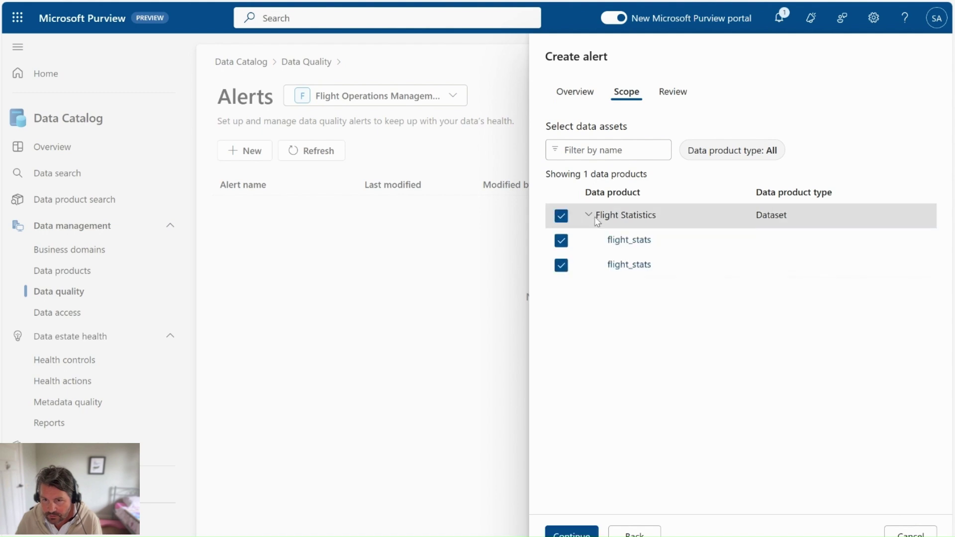
pyautogui.click(571, 531)
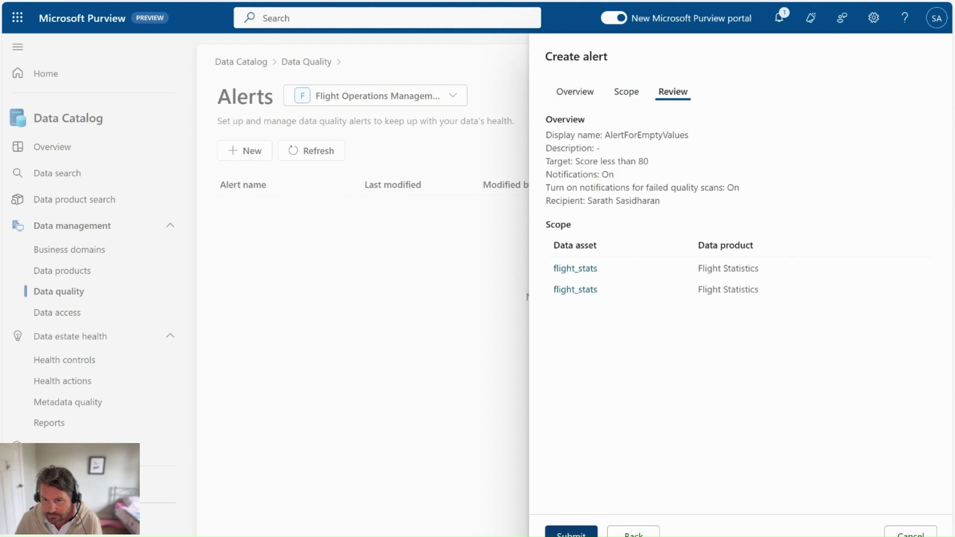
pyautogui.click(571, 531)
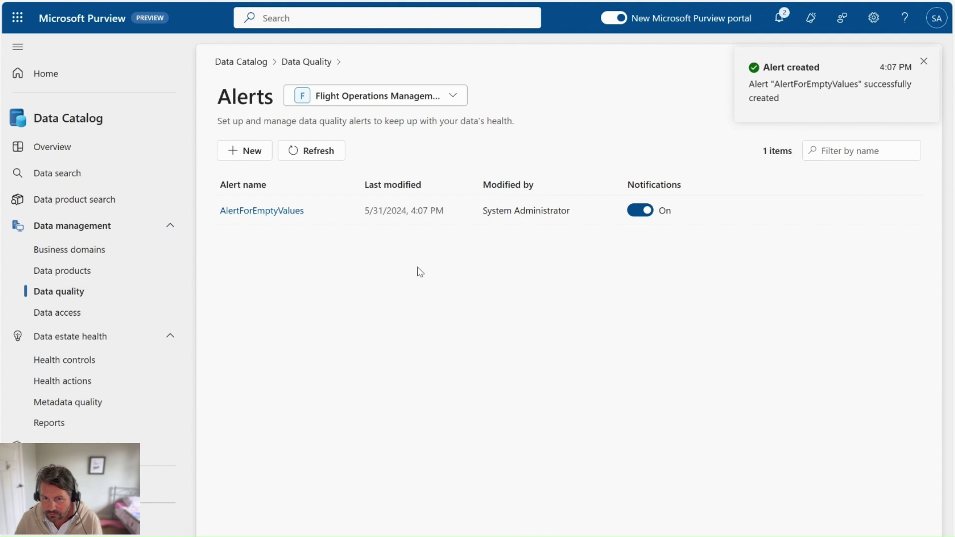
# Step: Dismiss the 'Alert created' notification
pyautogui.click(923, 61)
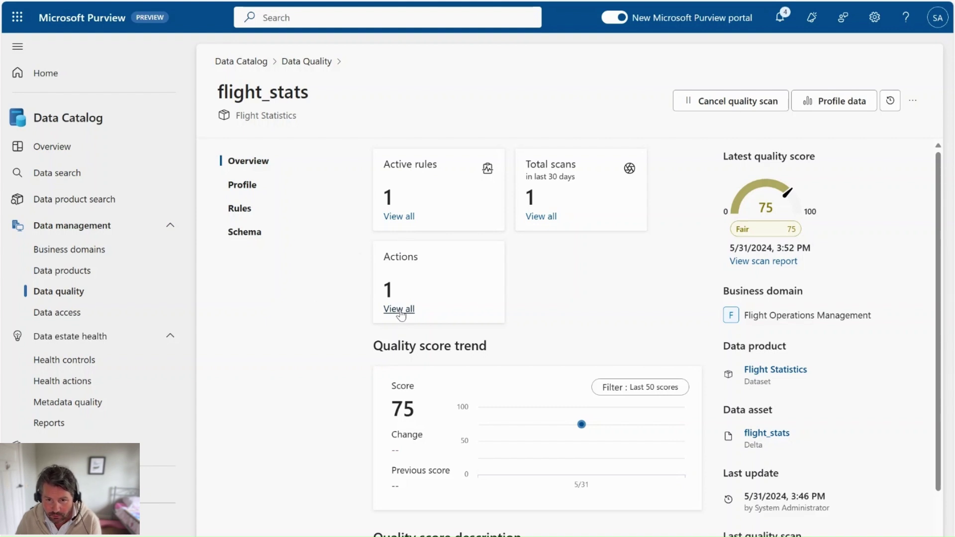
# Step: Assign the high null counts action to a team member, set it to In progress, and save
pyautogui.click(400, 311)
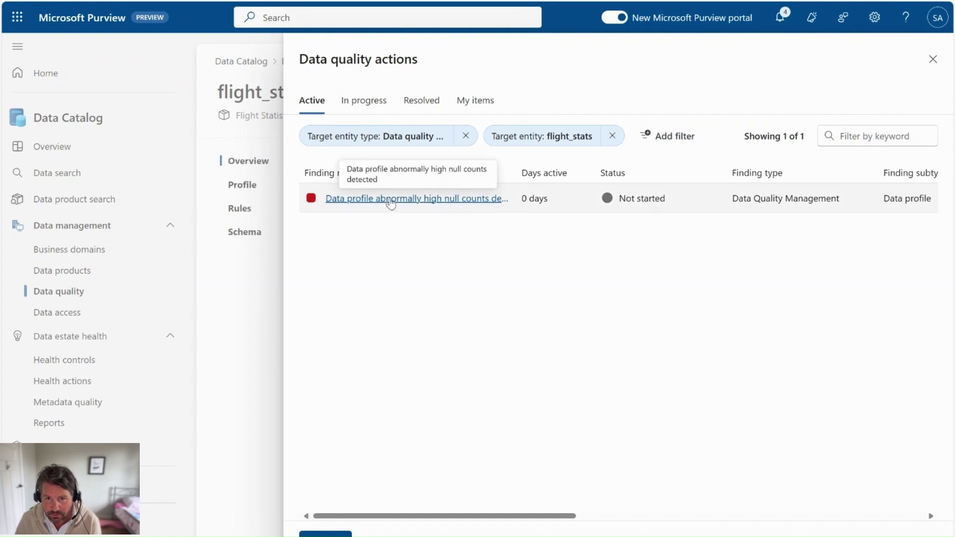
pyautogui.click(391, 199)
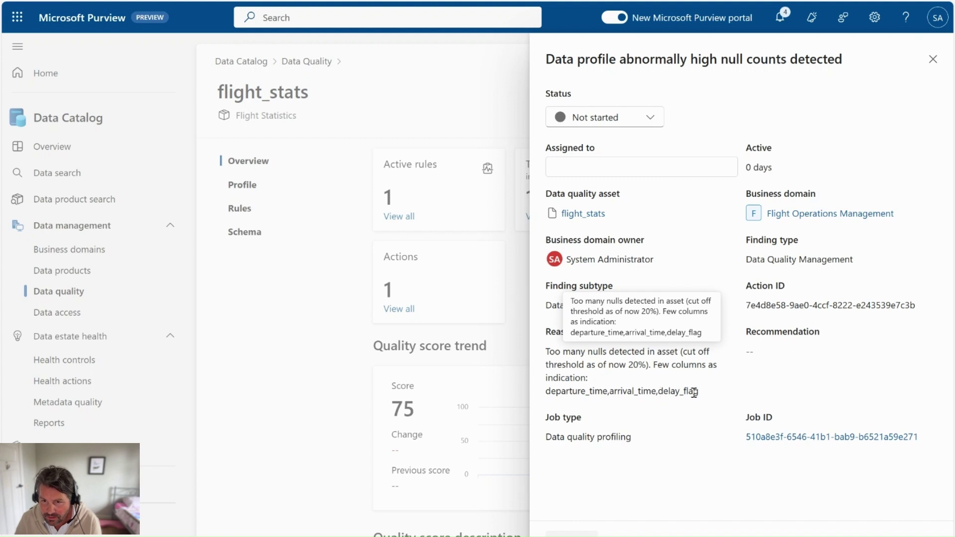
pyautogui.click(637, 168)
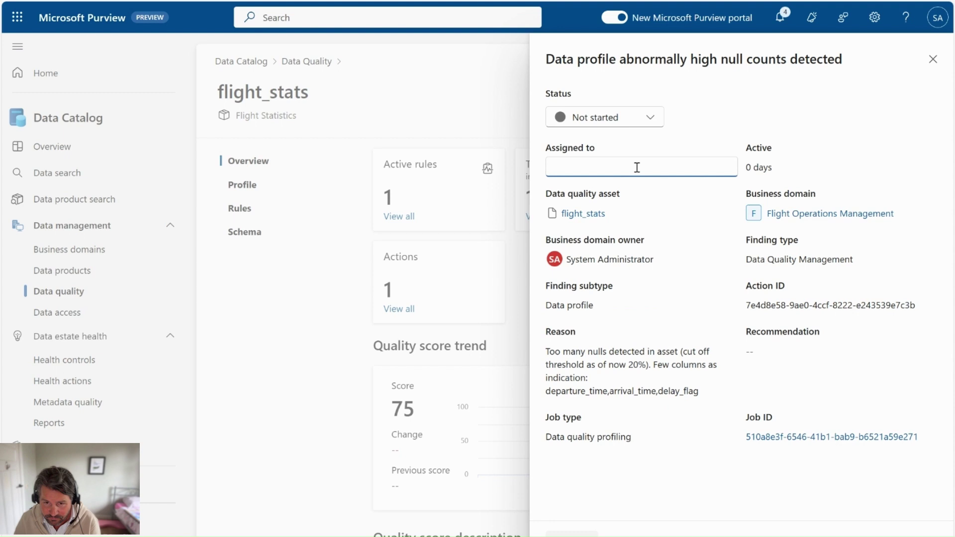
pyautogui.write('Sa')
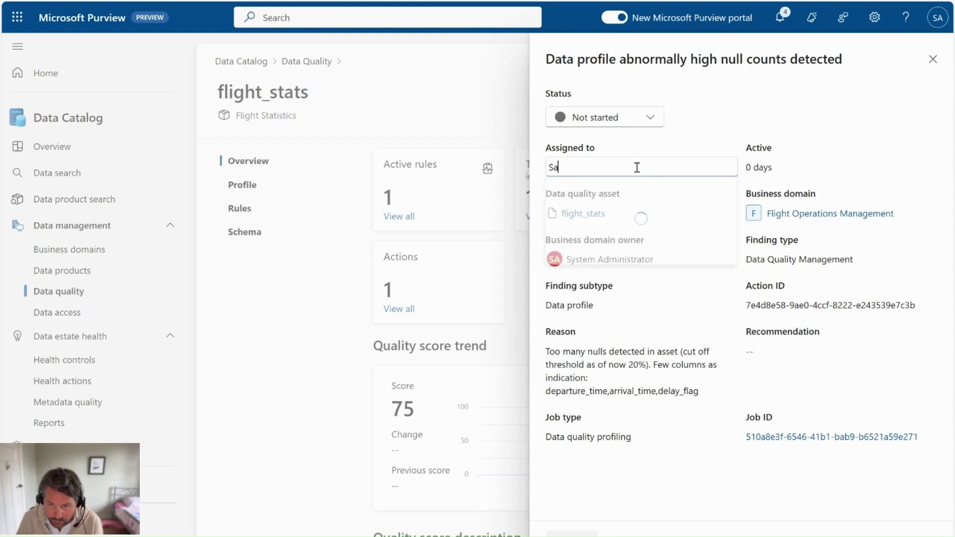
pyautogui.write('rath')
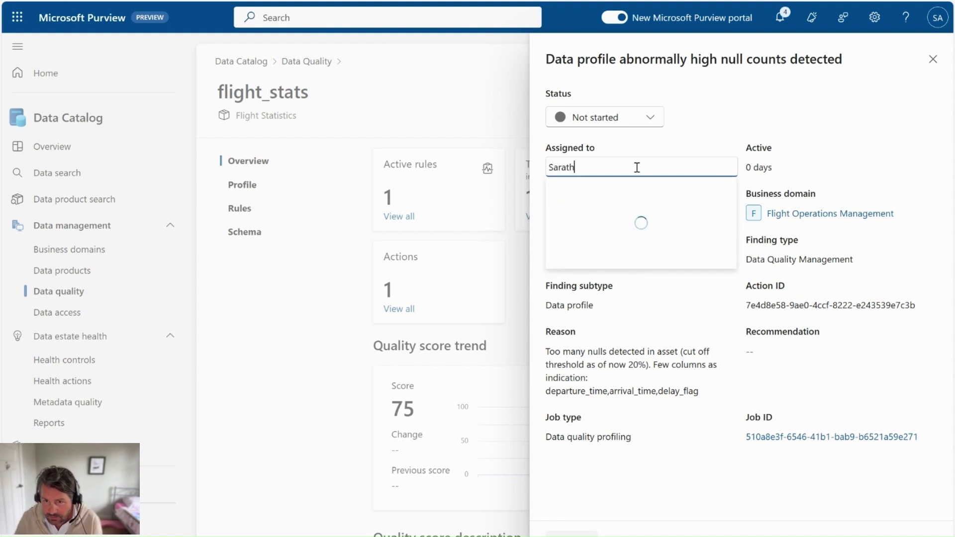
pyautogui.click(601, 214)
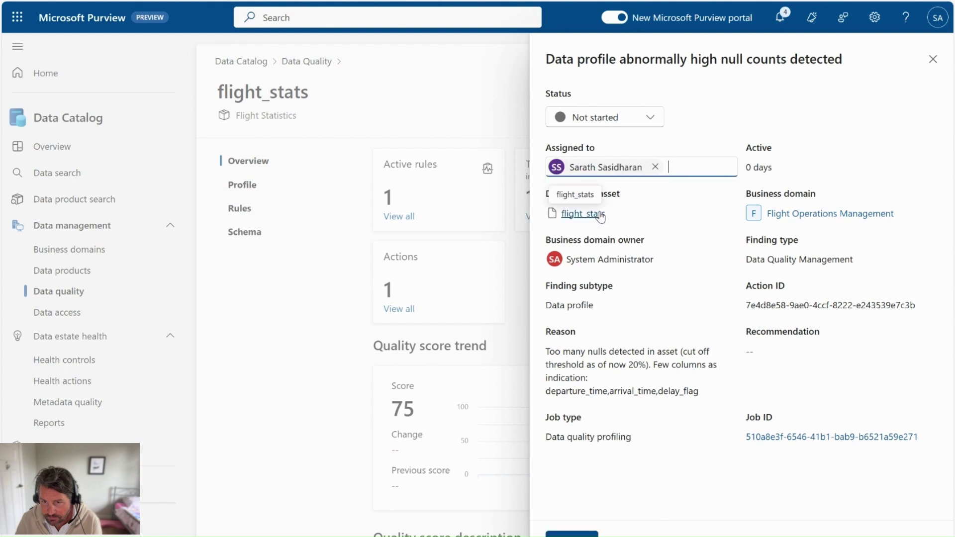
pyautogui.click(635, 122)
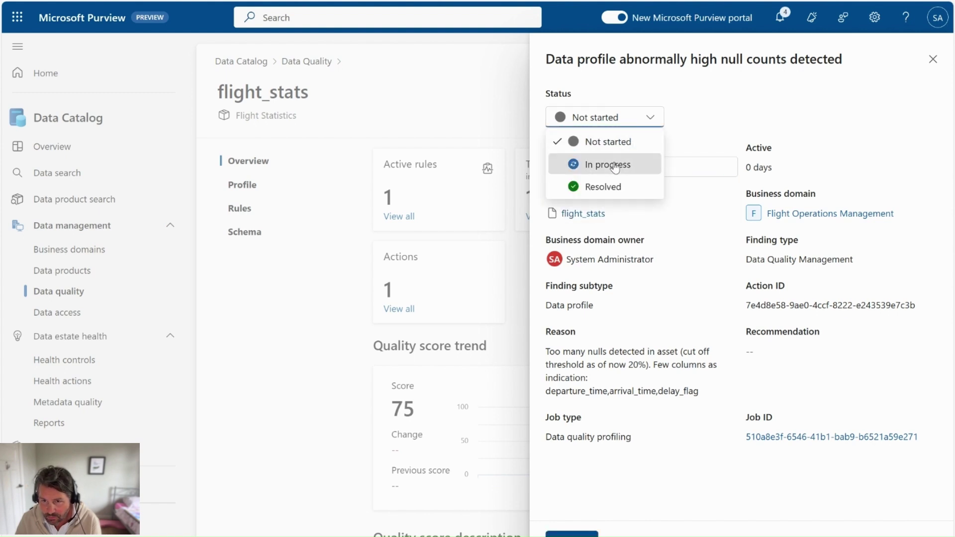
pyautogui.click(616, 166)
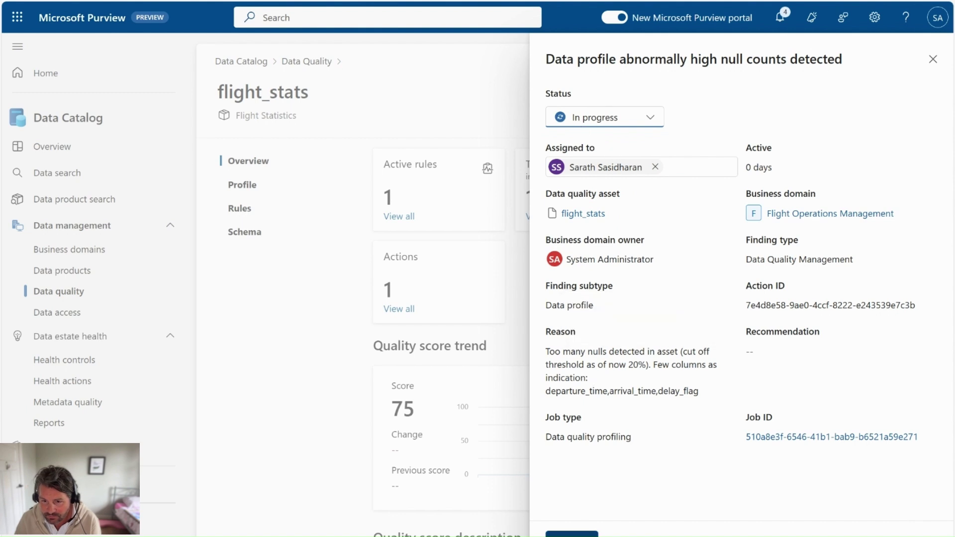
pyautogui.click(572, 535)
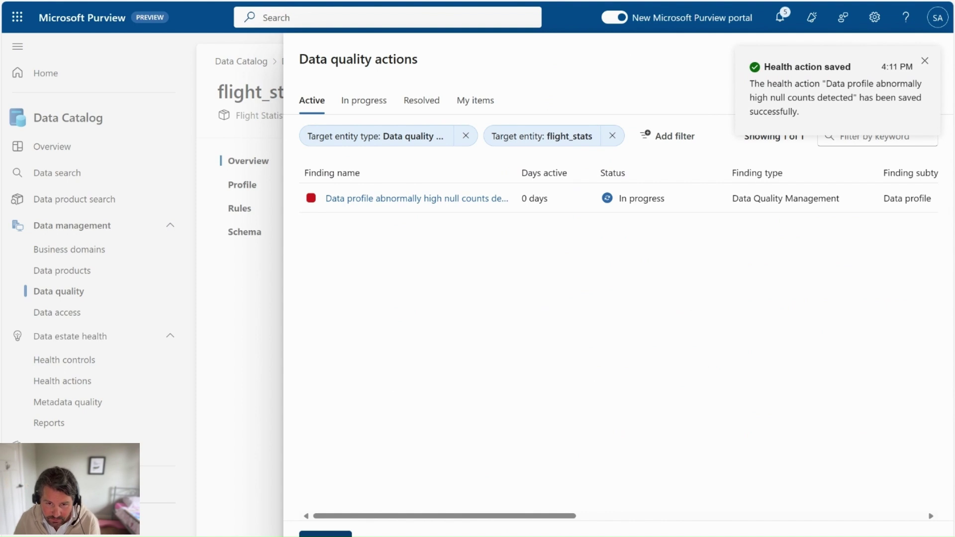
pyautogui.click(325, 535)
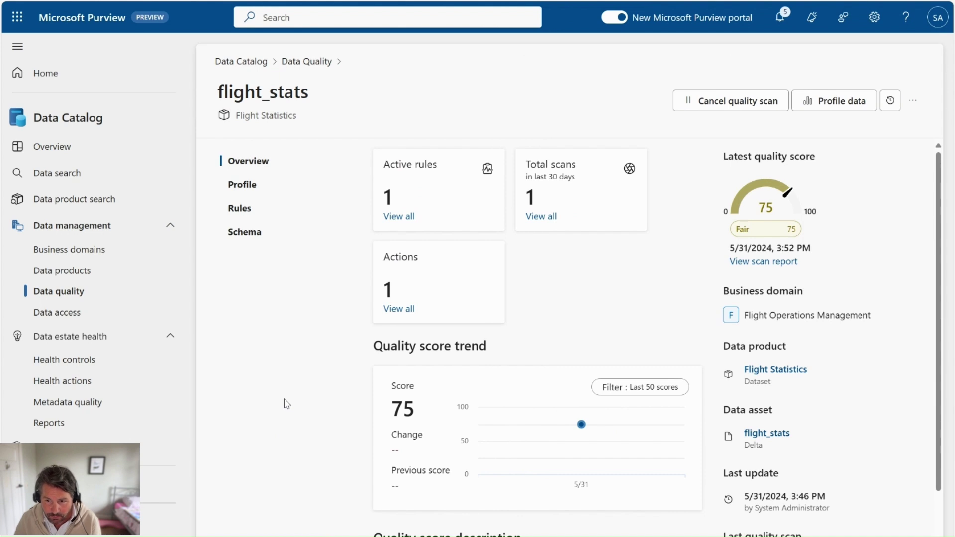
# Step: Open the Data products list to check Flight Statistics' Fair 75 quality score
pyautogui.click(78, 272)
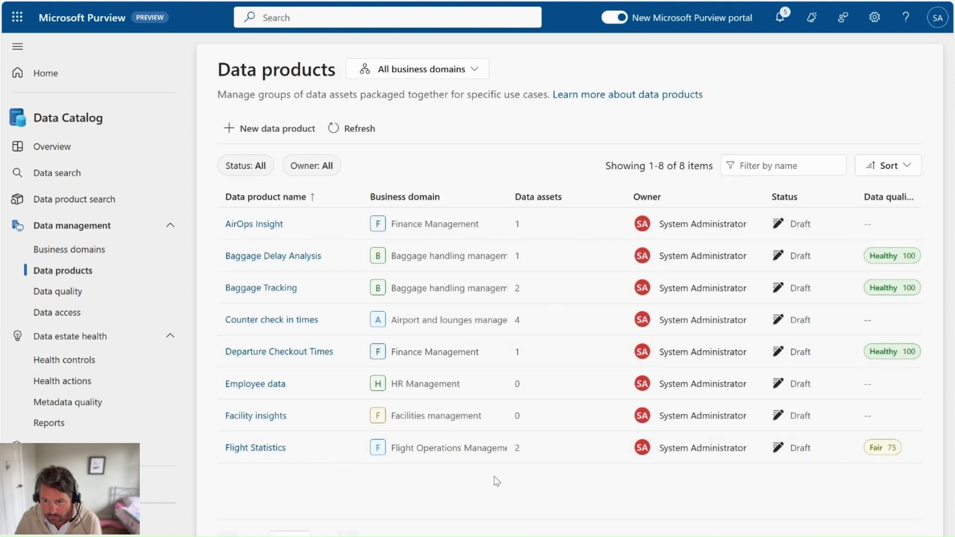
pyautogui.moveTo(881, 449)
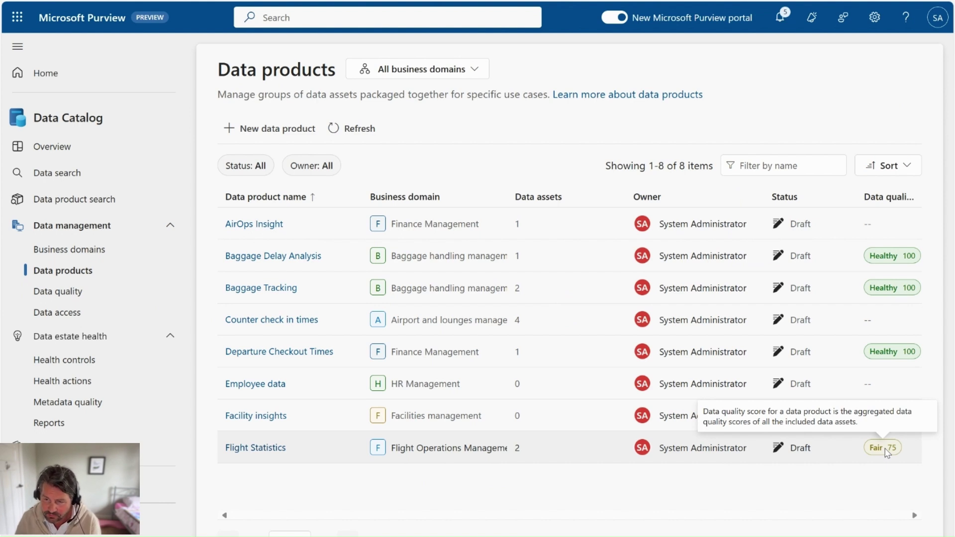
# Step: Open Flight Operations Management from Business domains to review its Fair 75 score and health action
pyautogui.click(95, 253)
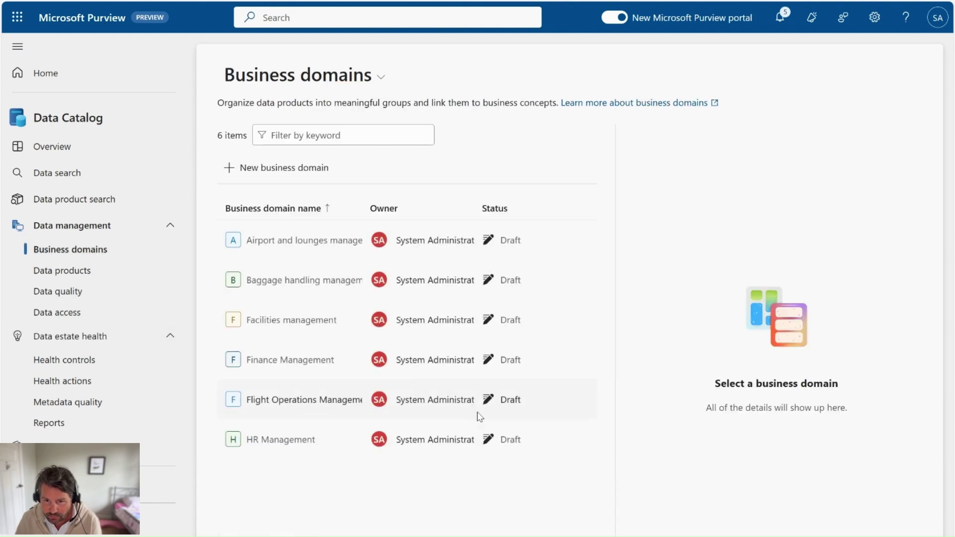
pyautogui.click(295, 407)
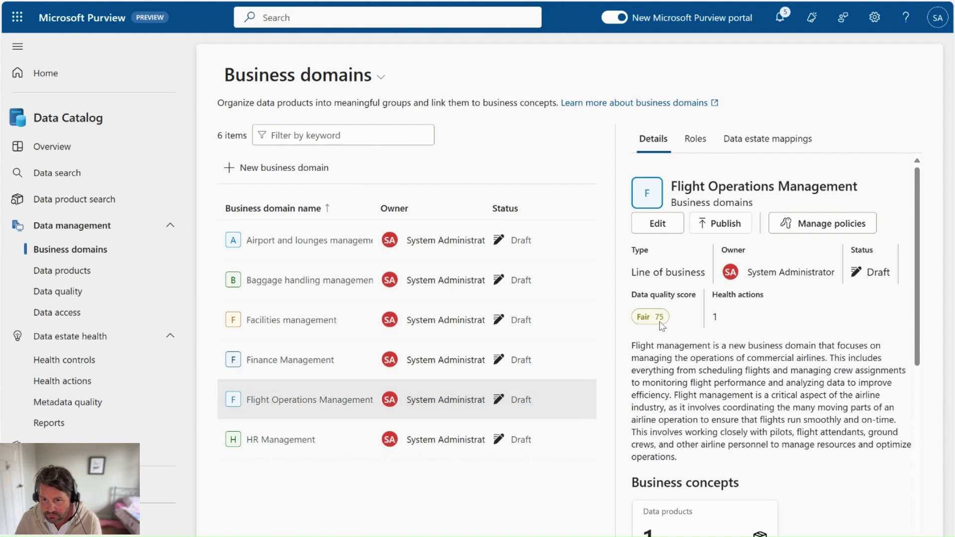
pyautogui.moveTo(659, 319)
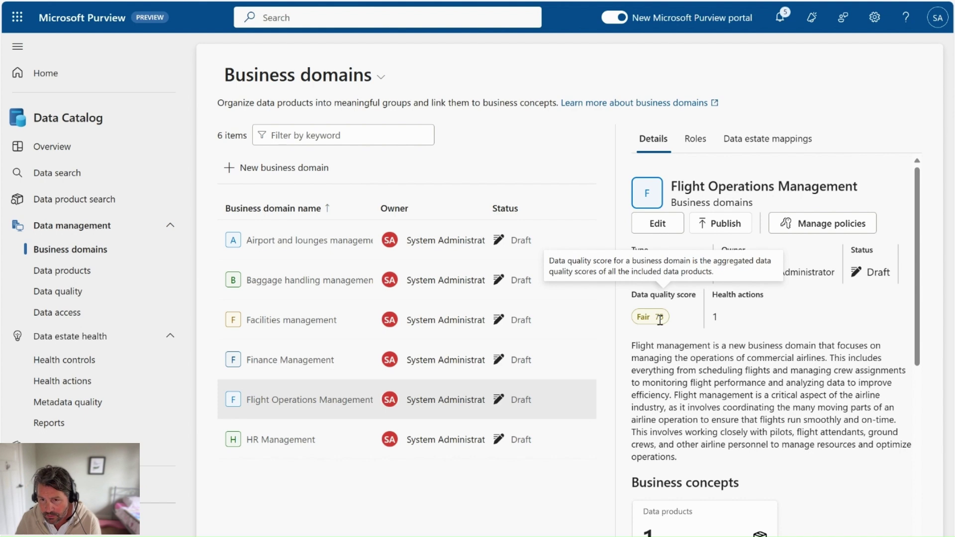
pyautogui.scroll(-2, 724, 318)
pyautogui.scroll(2, 727, 319)
pyautogui.moveTo(728, 322)
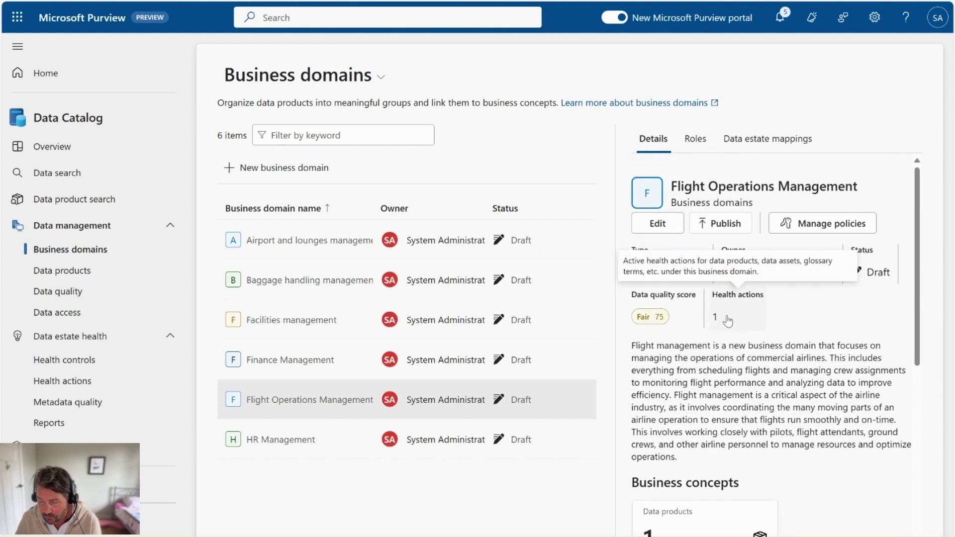